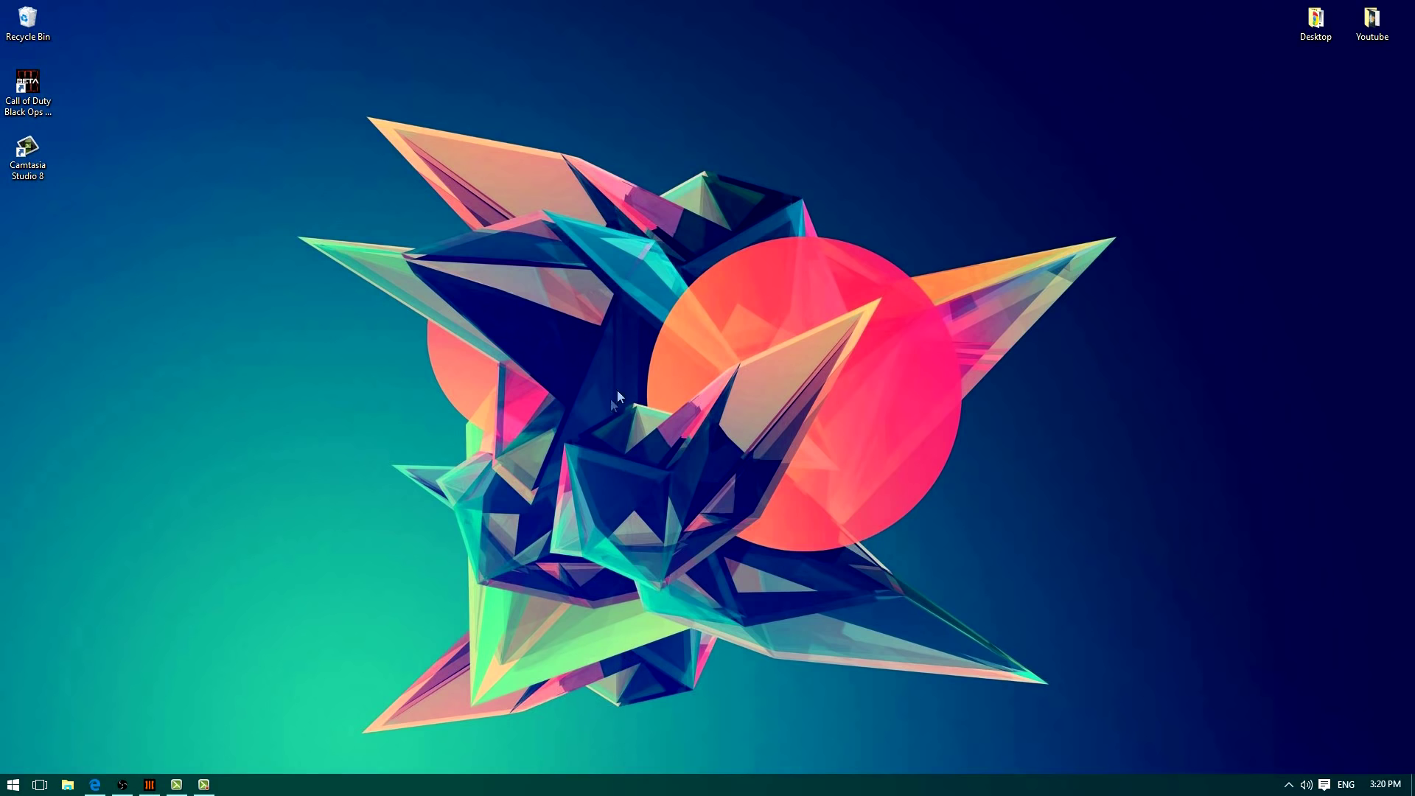
# Restore the minimized OBS Classic window from the Windows taskbar
pyautogui.click(123, 785)
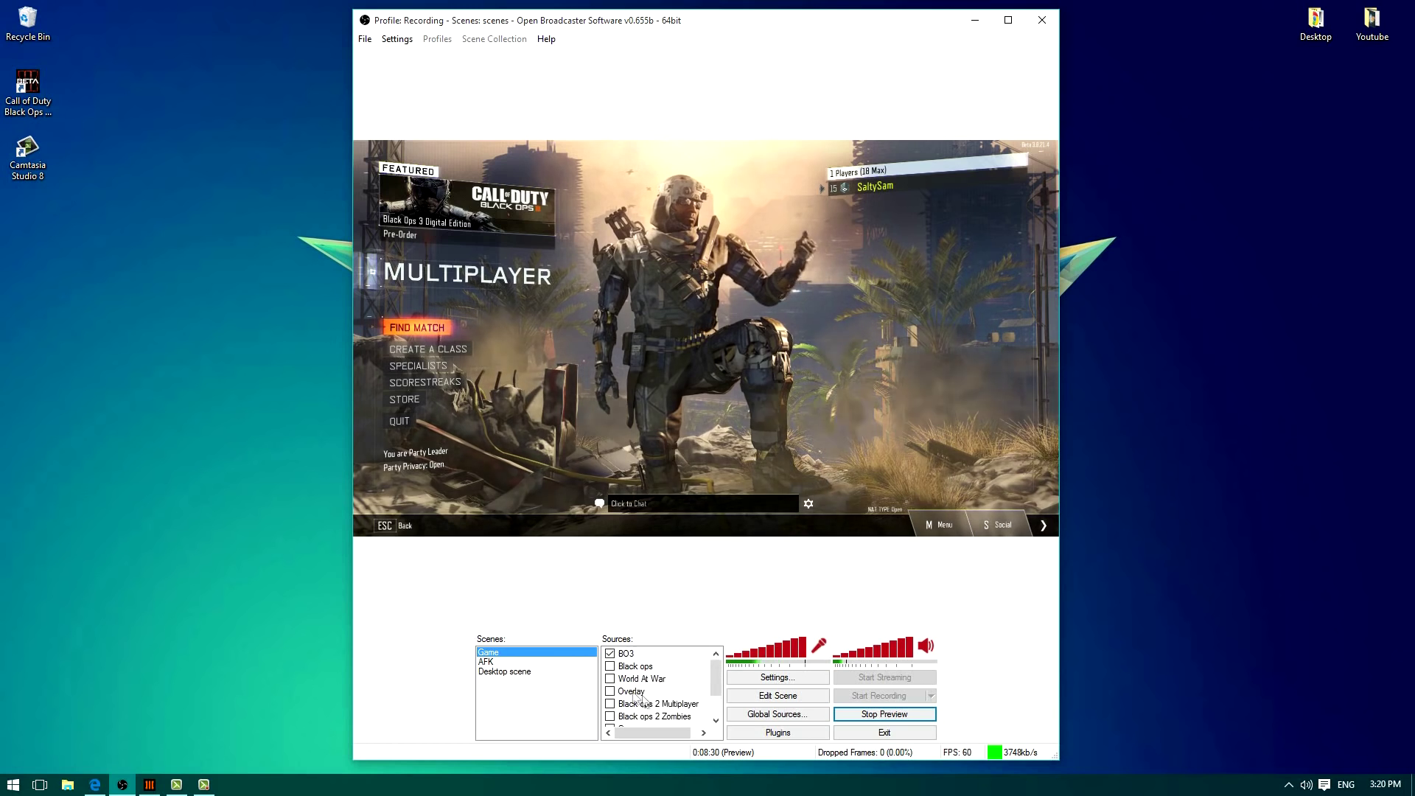
# Look through the File and Help menus, then stop the Black Ops 3 preview
pyautogui.click(364, 38)
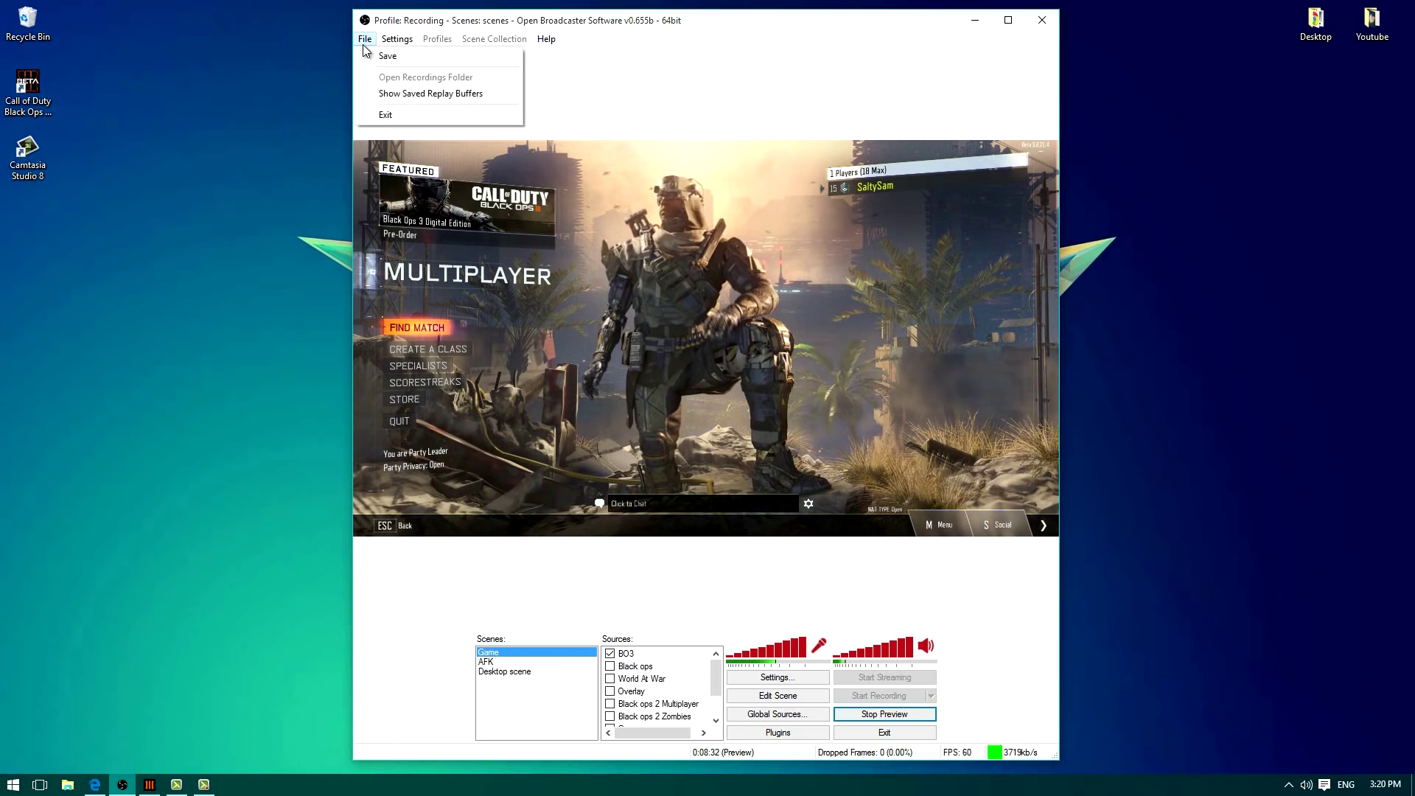
pyautogui.moveTo(398, 38)
pyautogui.click(443, 39)
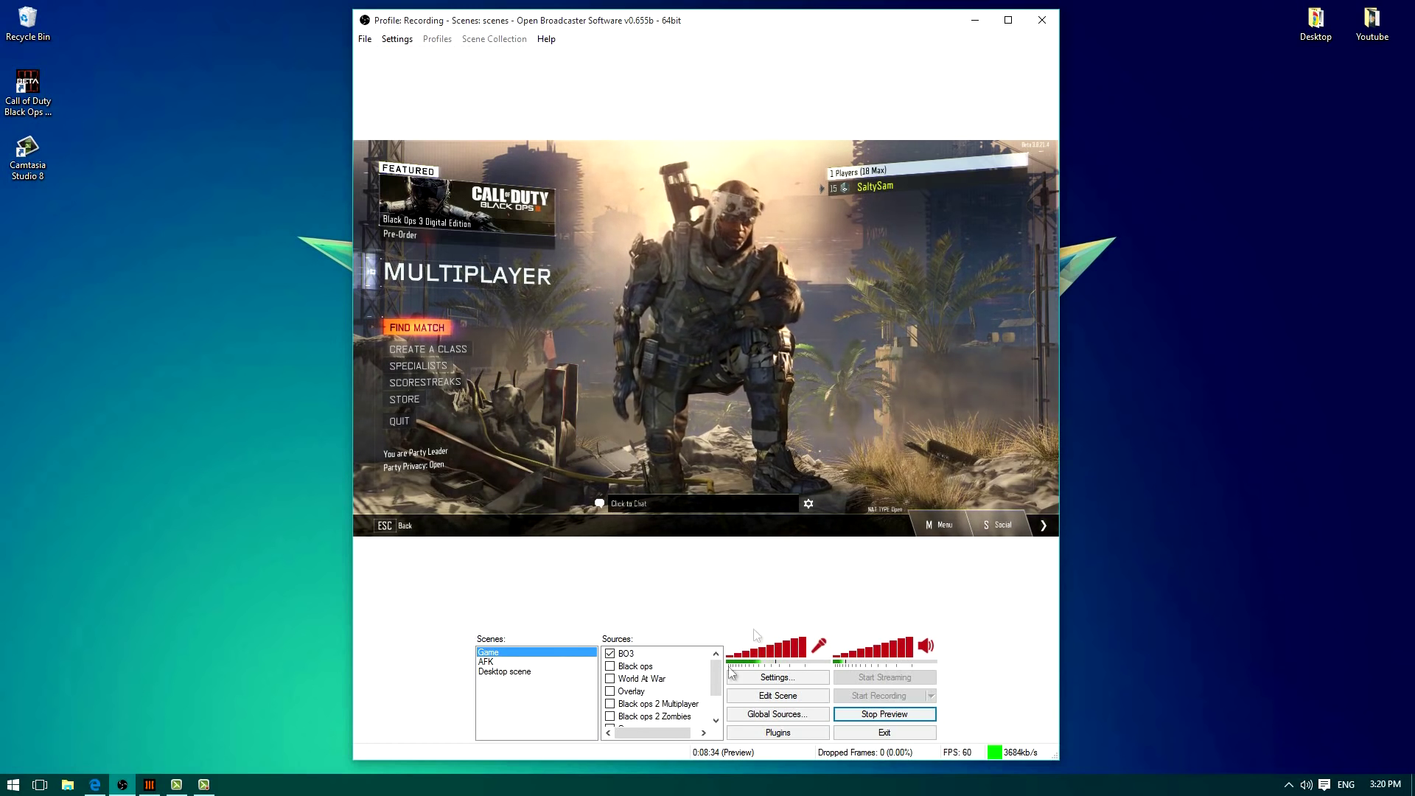
pyautogui.click(546, 39)
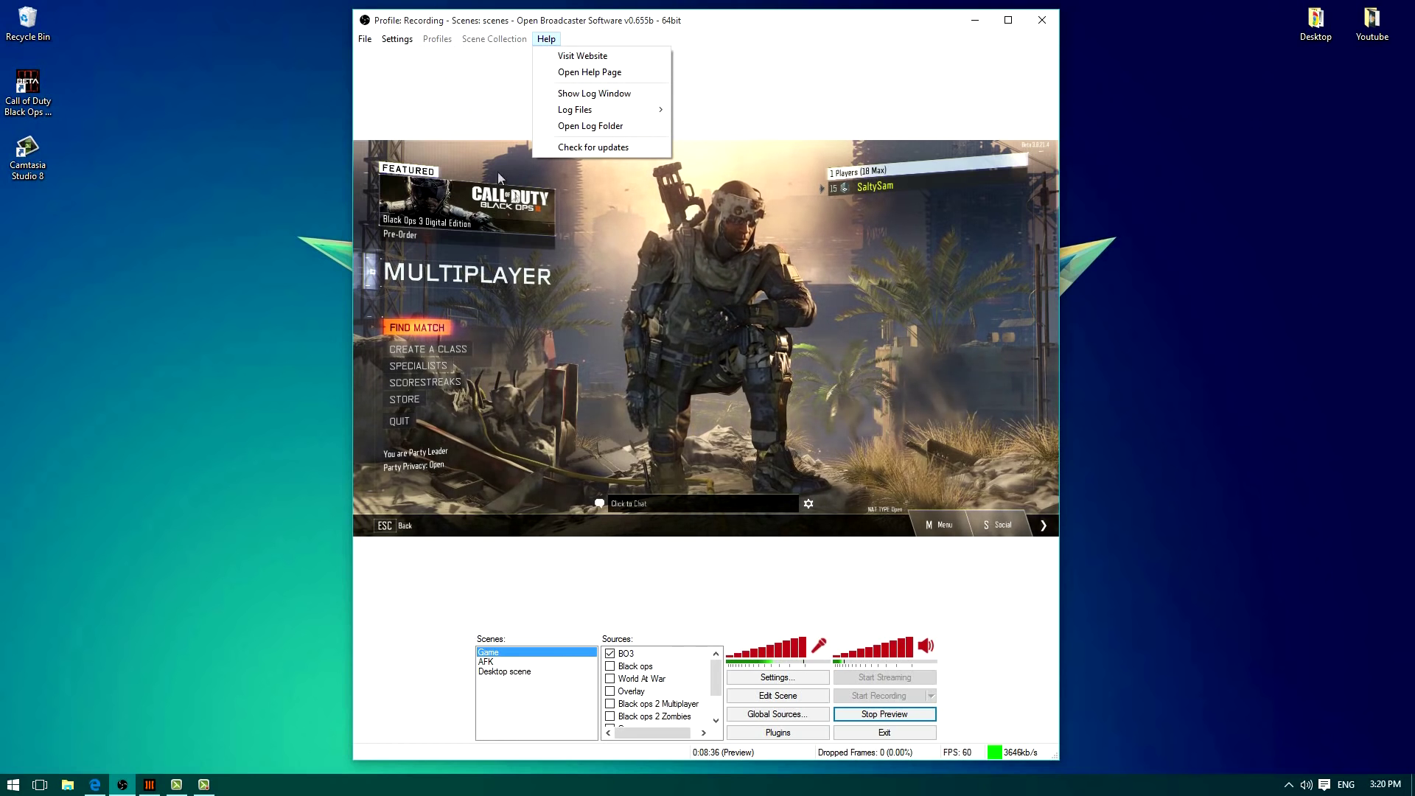
pyautogui.click(712, 87)
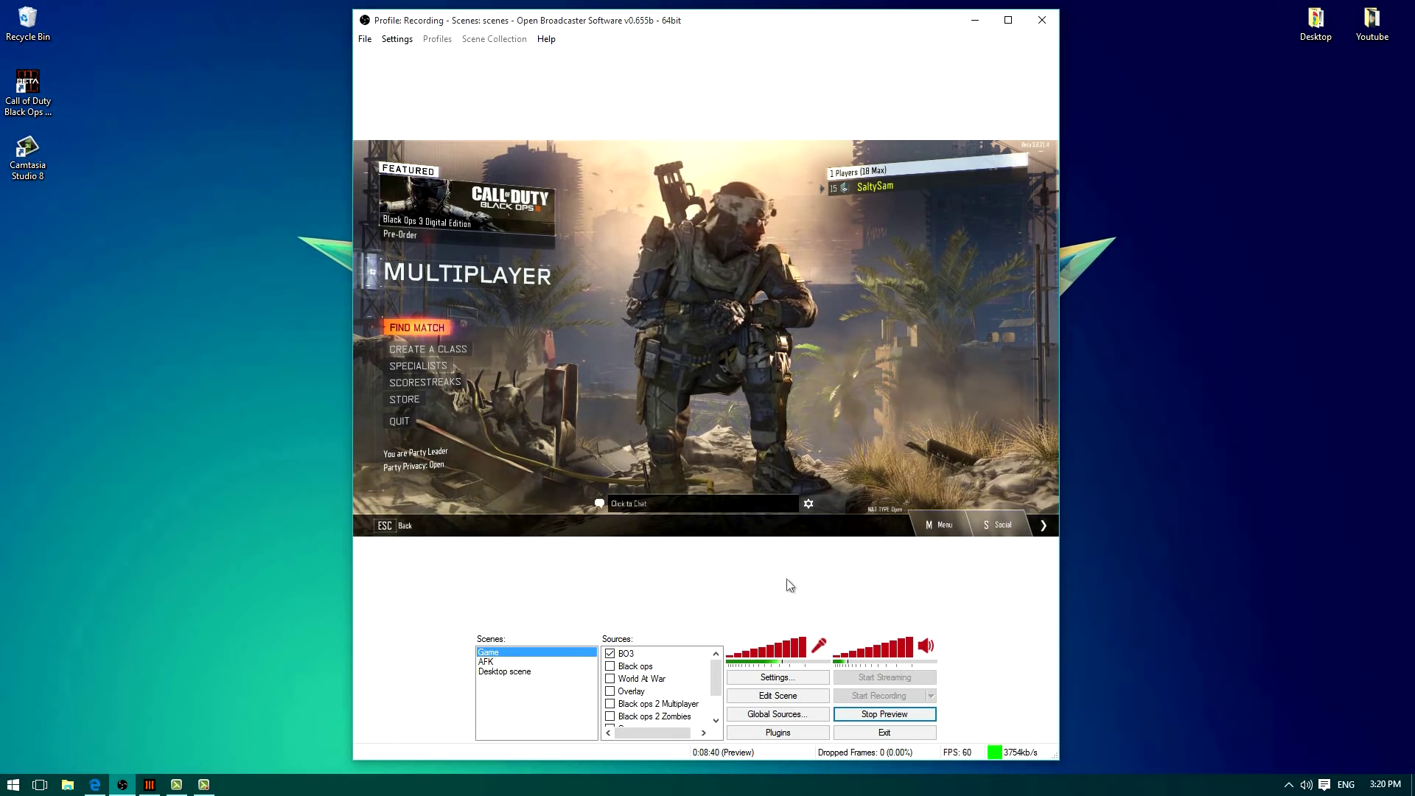
pyautogui.click(872, 719)
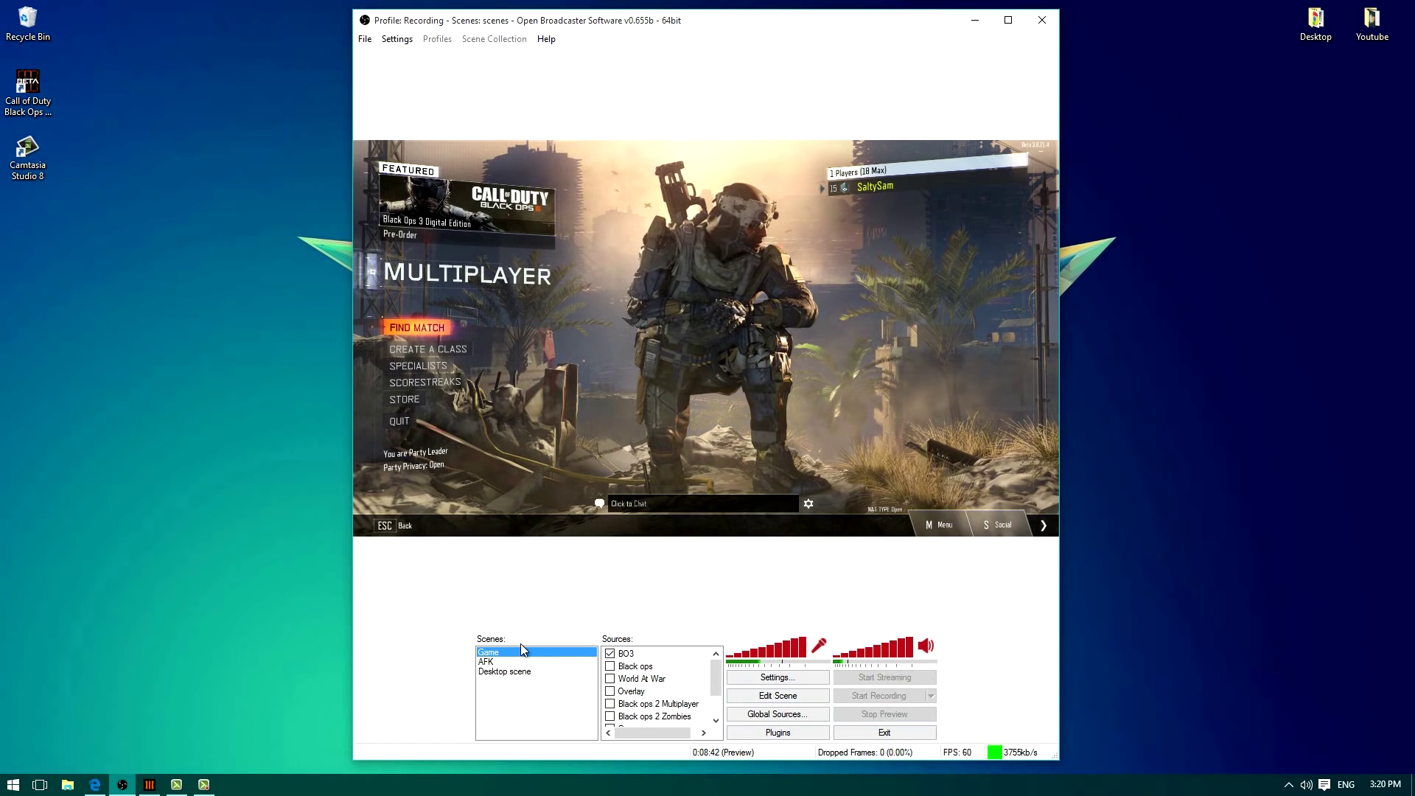
# Remove the Game, AFK and Desktop scenes one by one, confirming each deletion
pyautogui.rightClick(499, 656)
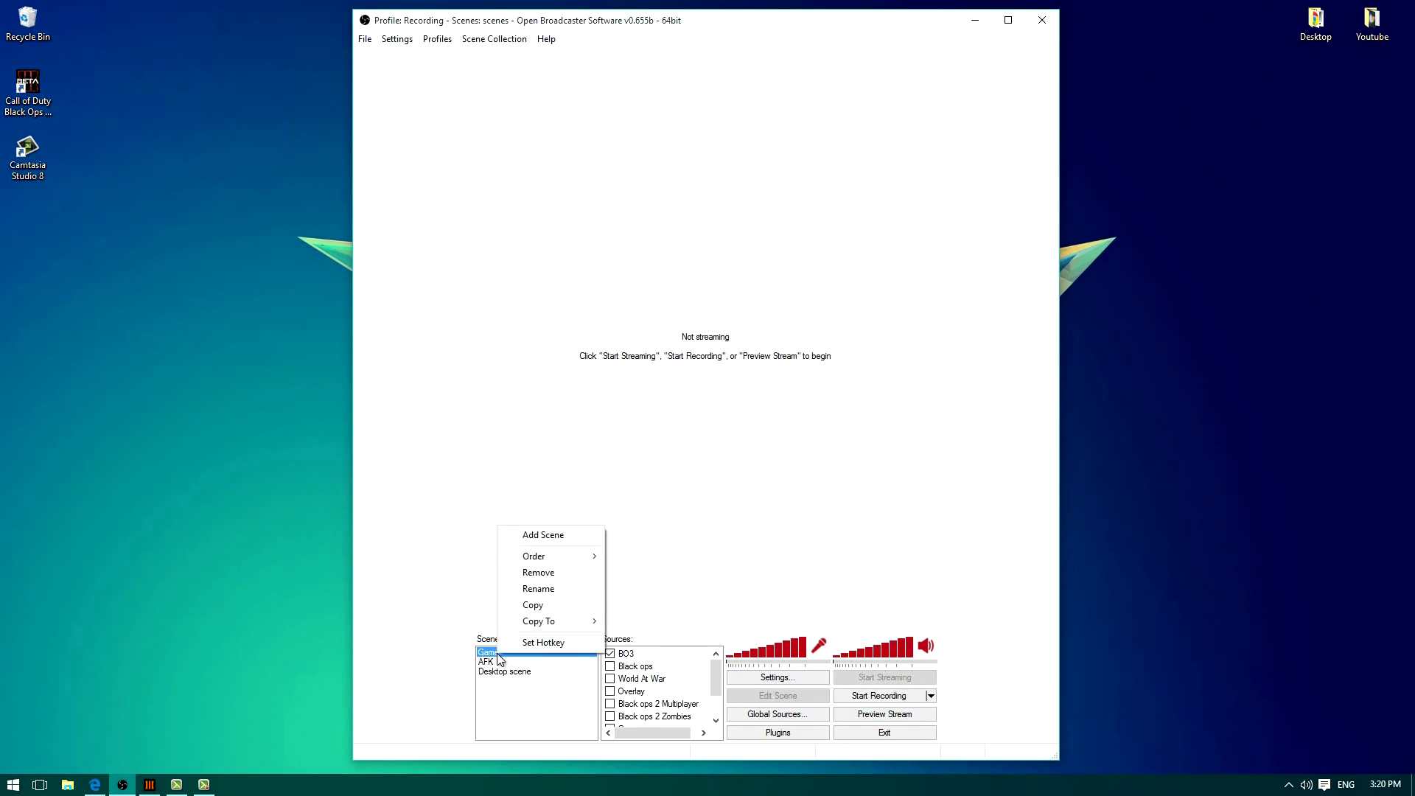
pyautogui.click(555, 573)
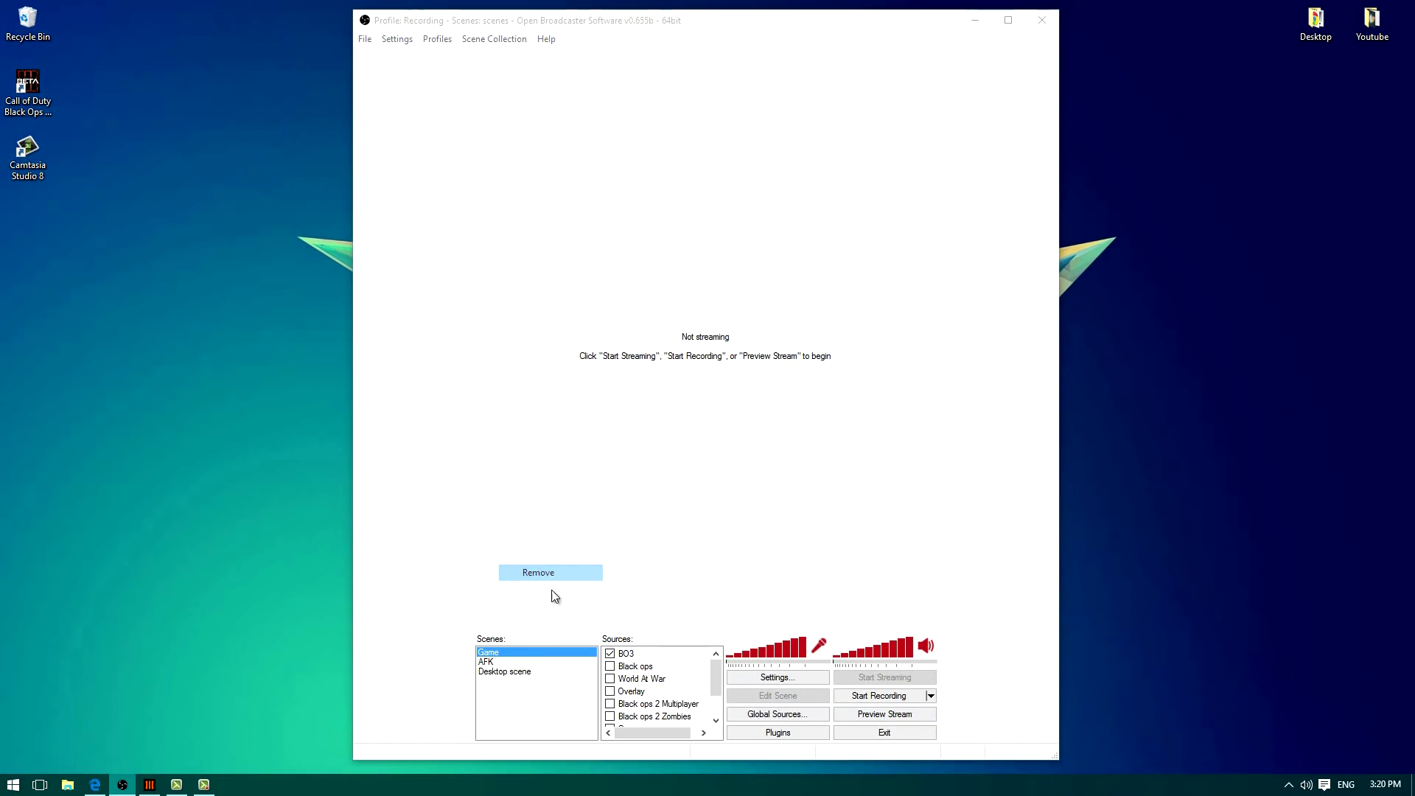
pyautogui.click(722, 443)
pyautogui.rightClick(508, 653)
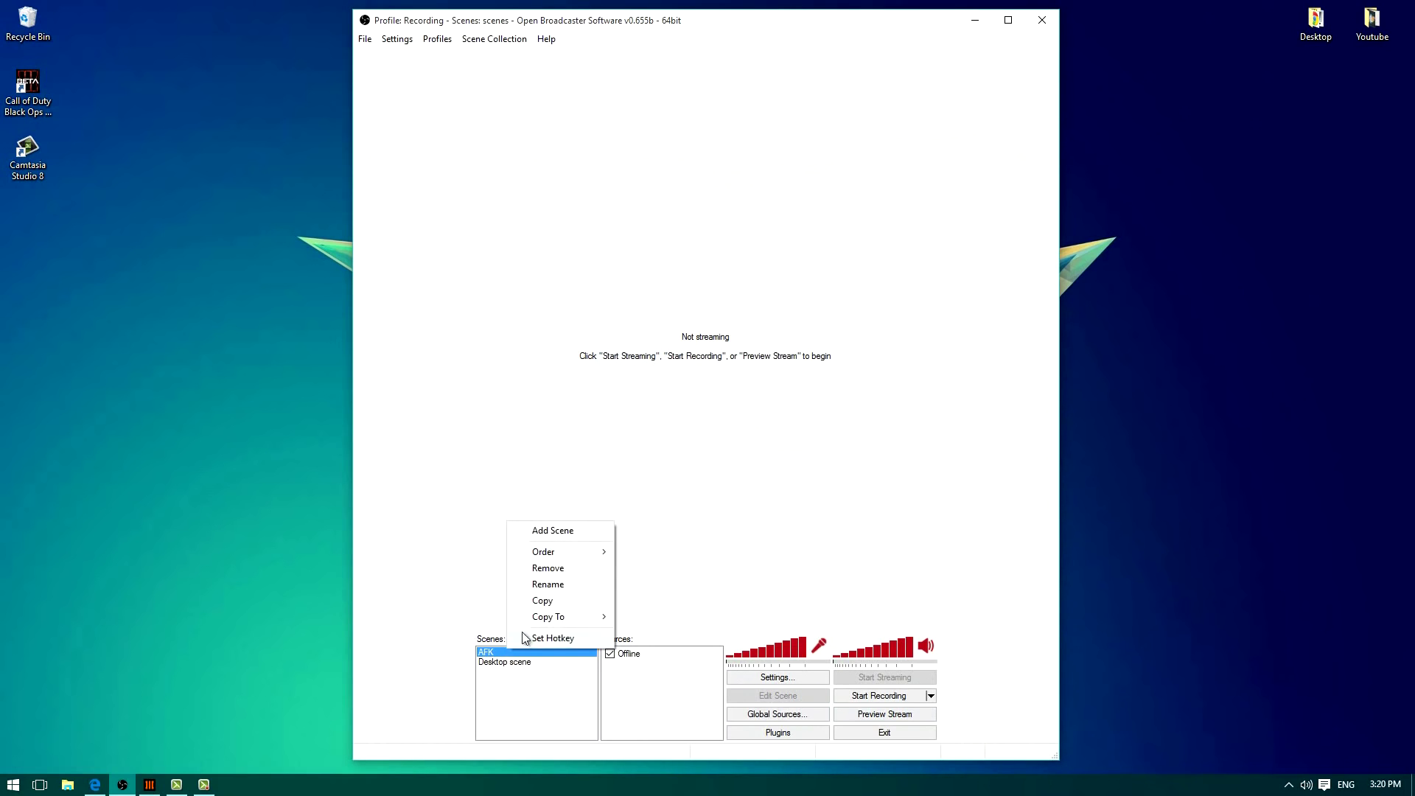
pyautogui.click(571, 573)
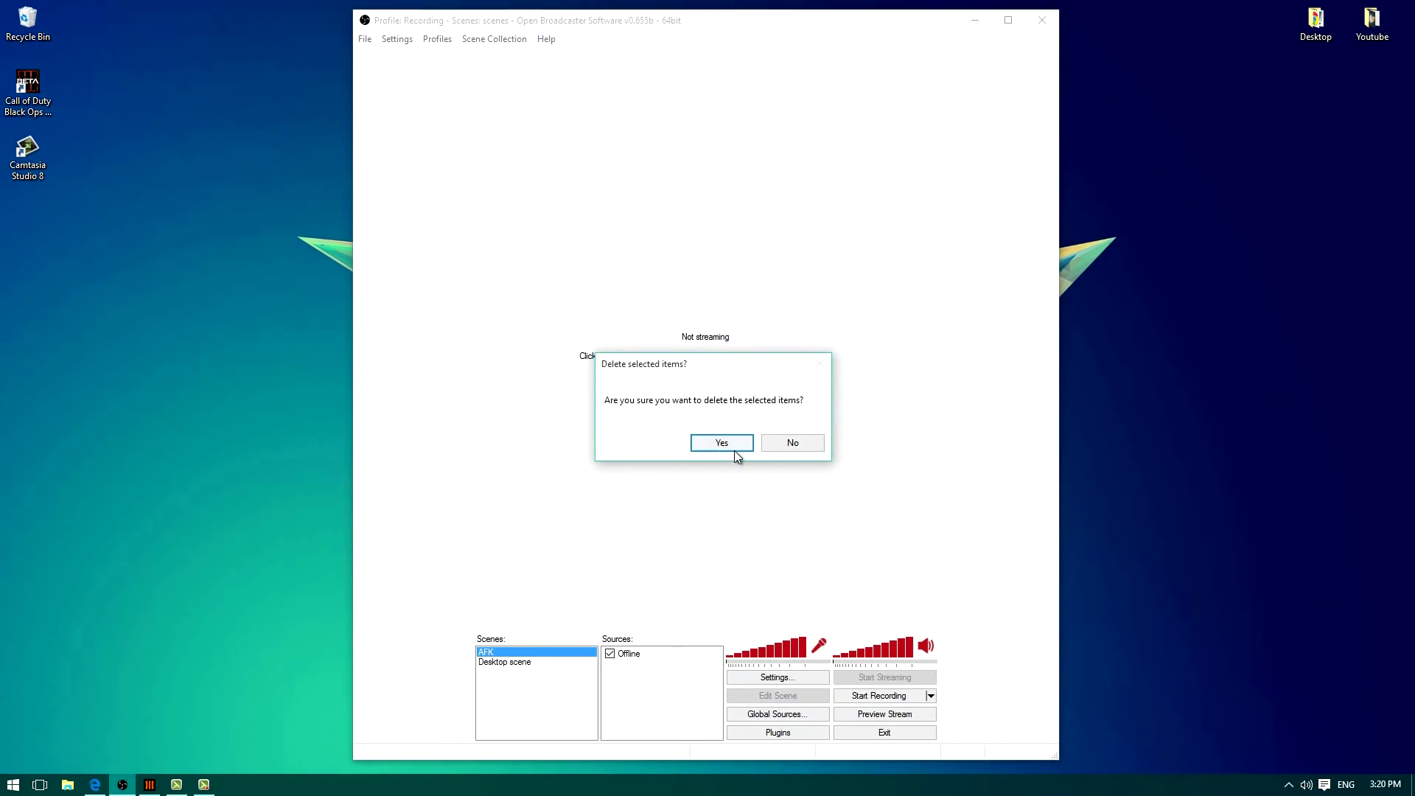
pyautogui.click(729, 446)
pyautogui.rightClick(530, 651)
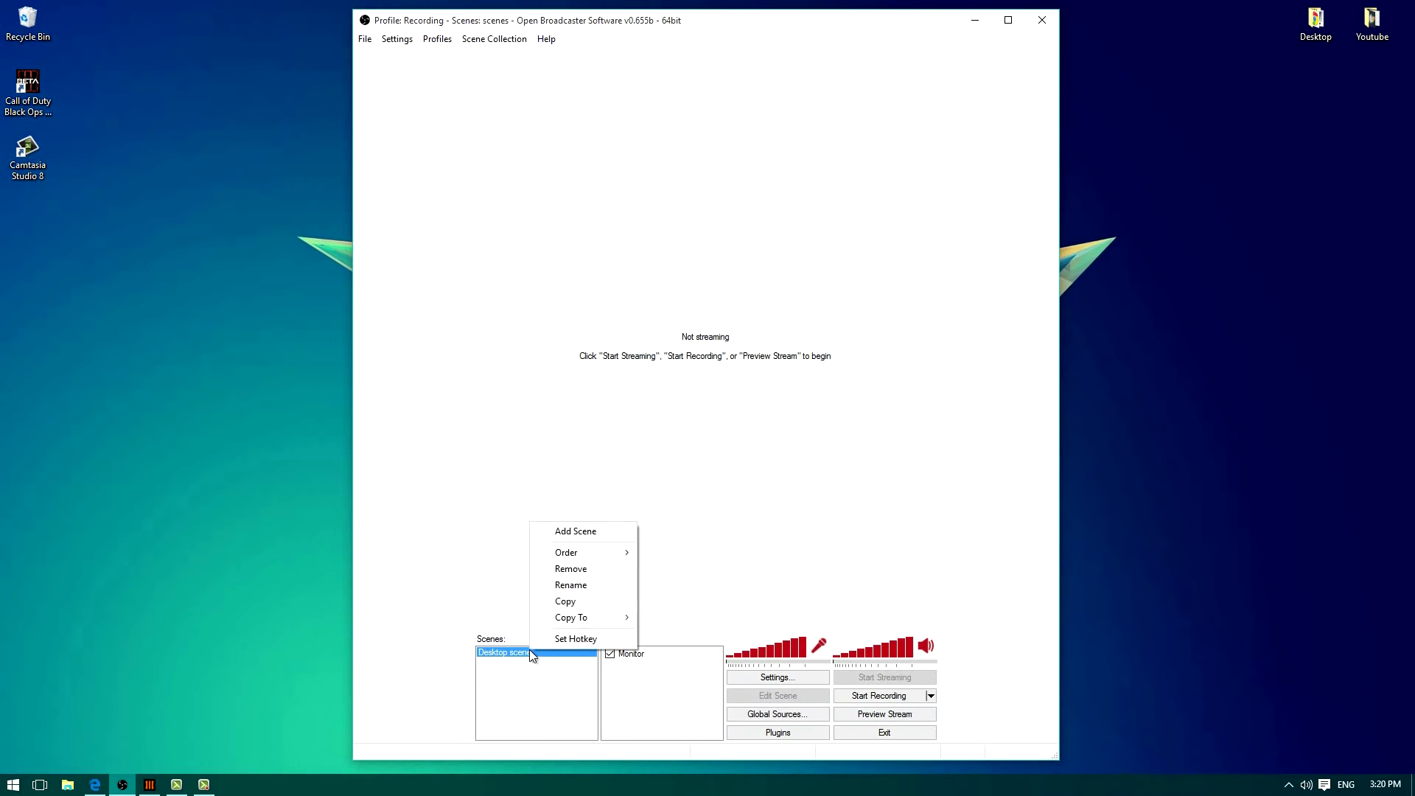
pyautogui.click(612, 569)
pyautogui.click(721, 443)
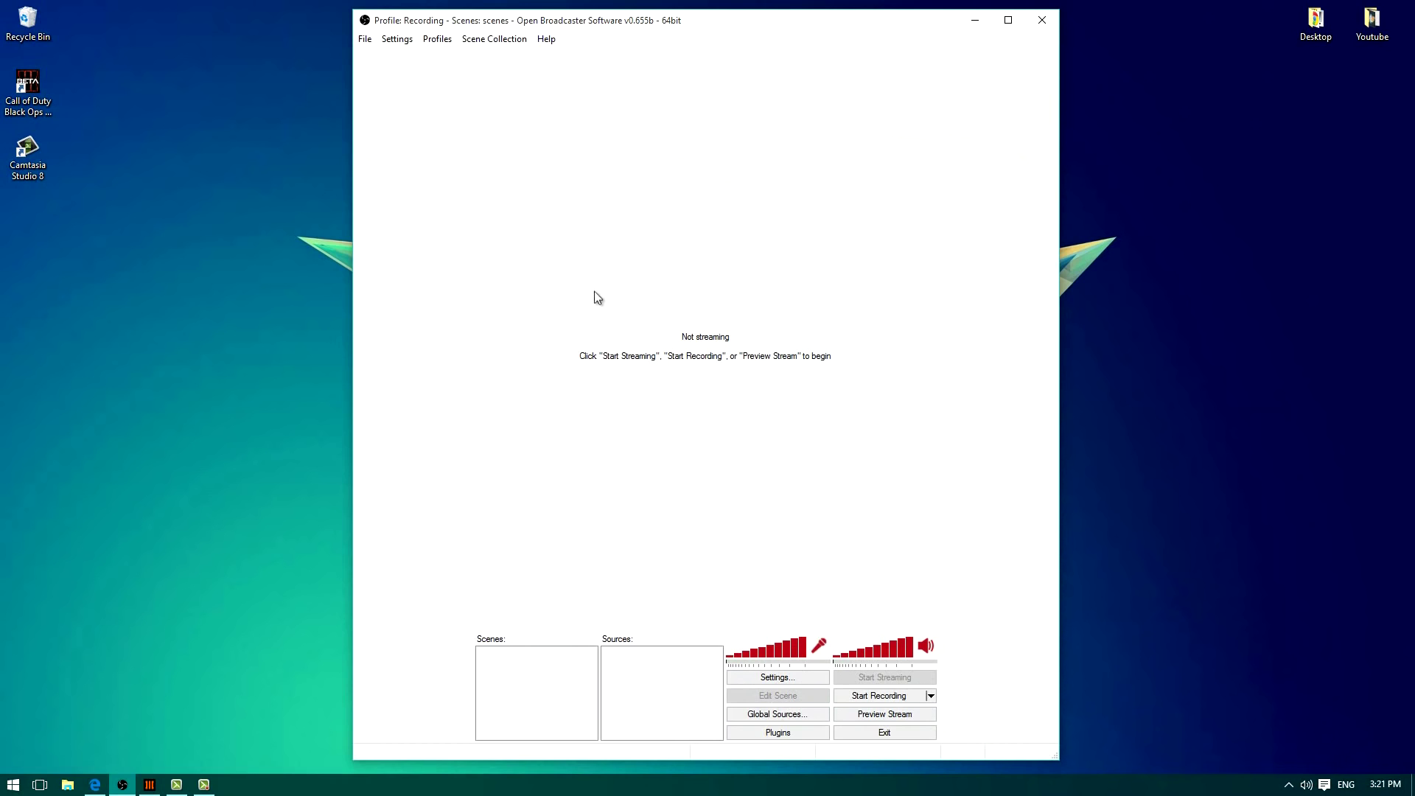
# Add a new scene named BO3 to the Scenes list
pyautogui.rightClick(522, 669)
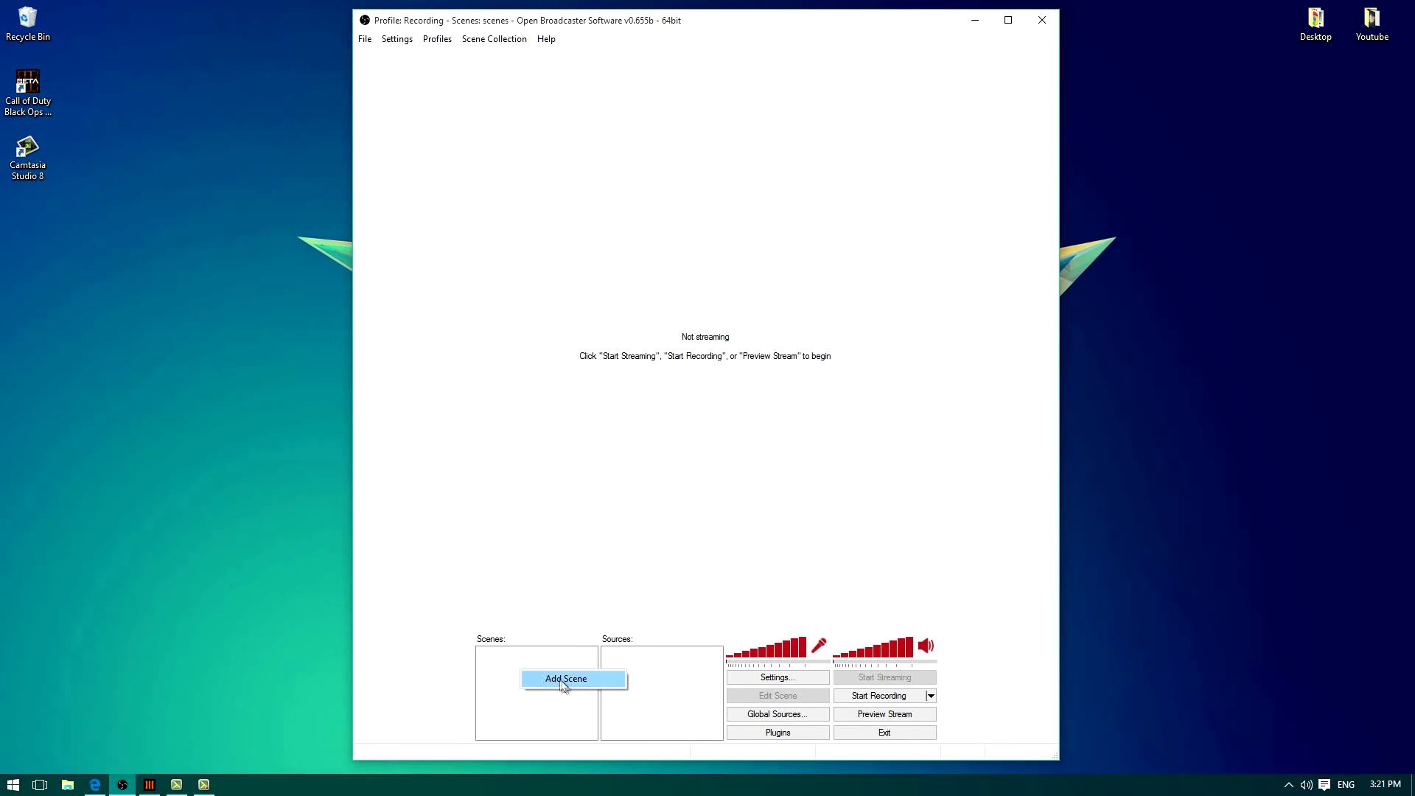
pyautogui.click(568, 680)
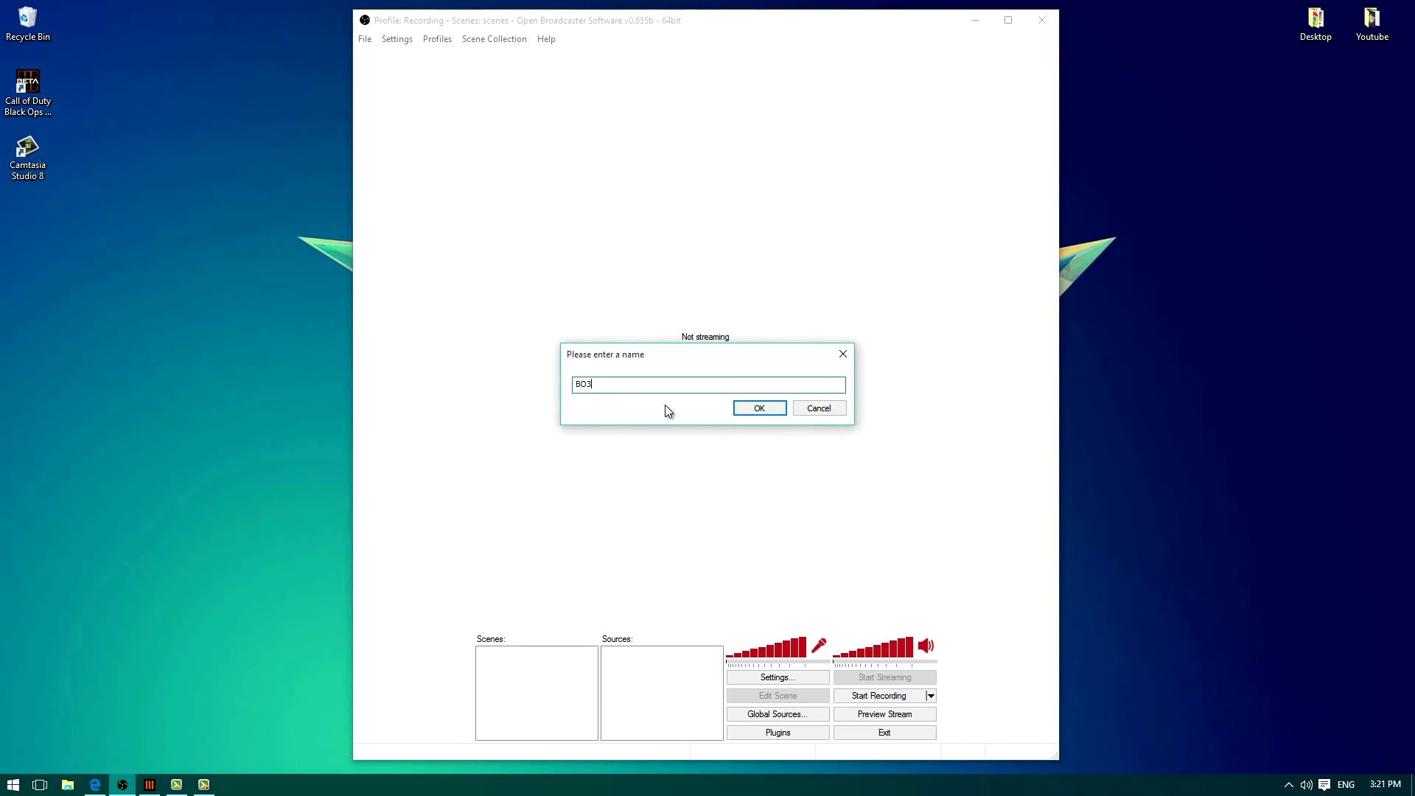
pyautogui.click(760, 408)
# Bring up the Sources context menu to add a source to BO3
pyautogui.rightClick(630, 668)
pyautogui.click(638, 702)
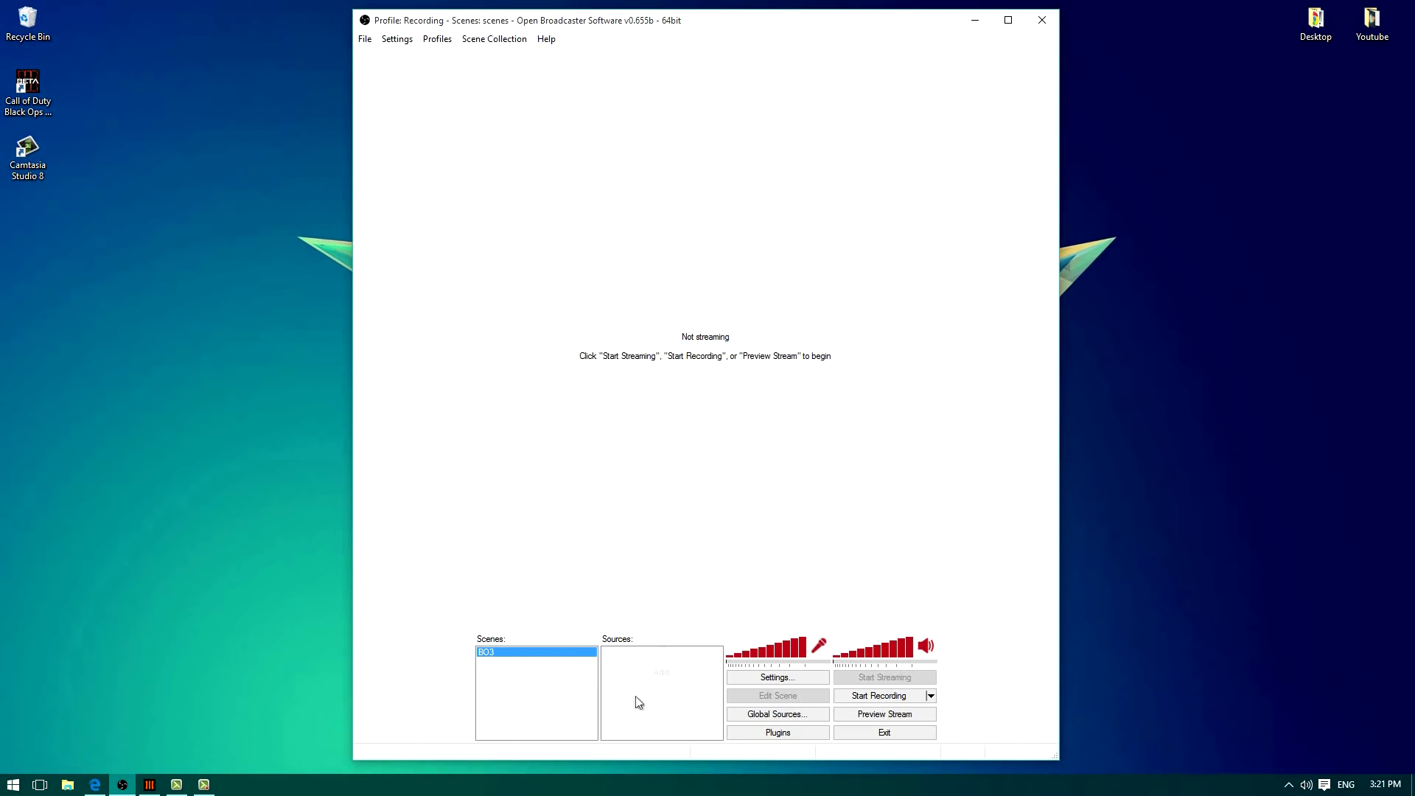
pyautogui.rightClick(648, 666)
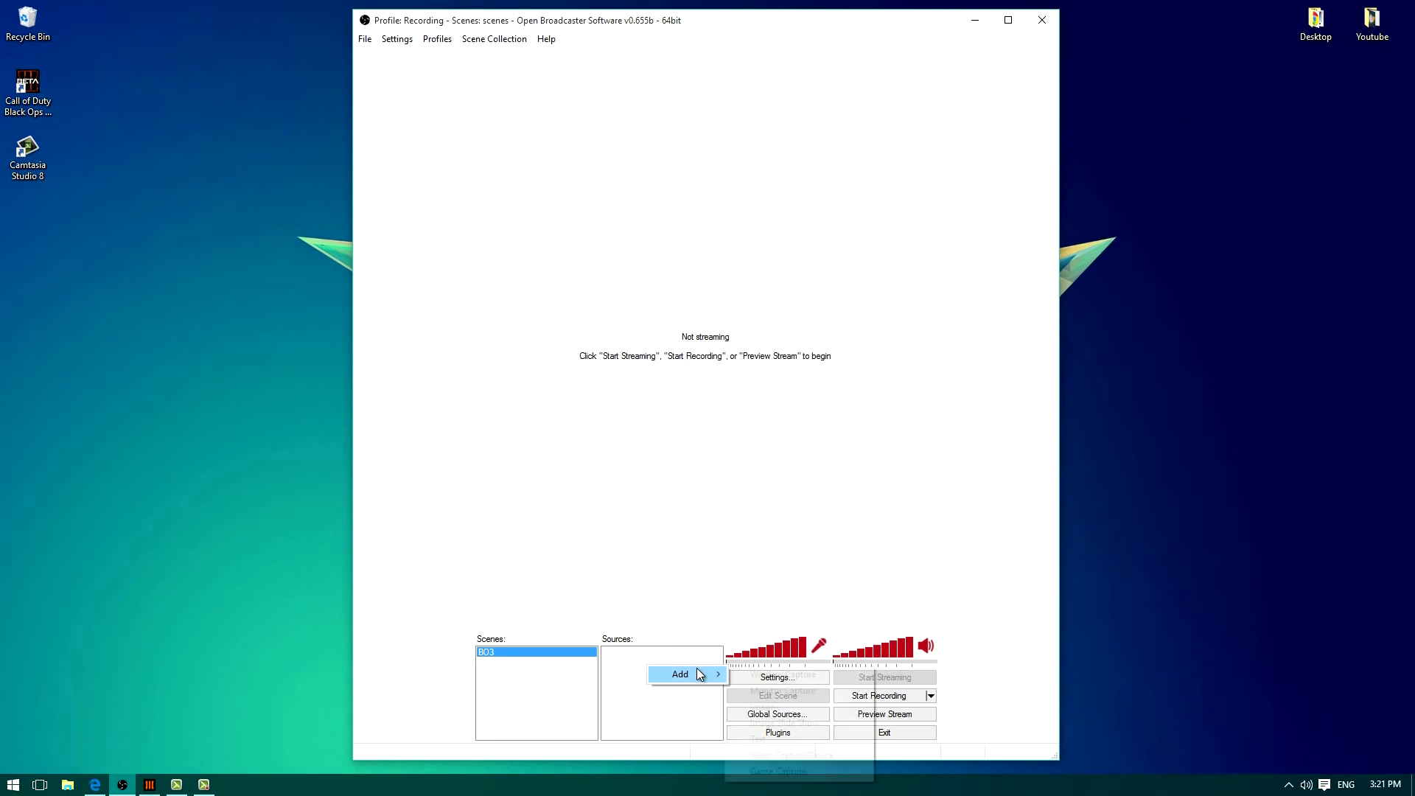
# Add a Game Capture source named 'Black Ops 3 Beta' and move its settings window lower
pyautogui.moveTo(701, 673)
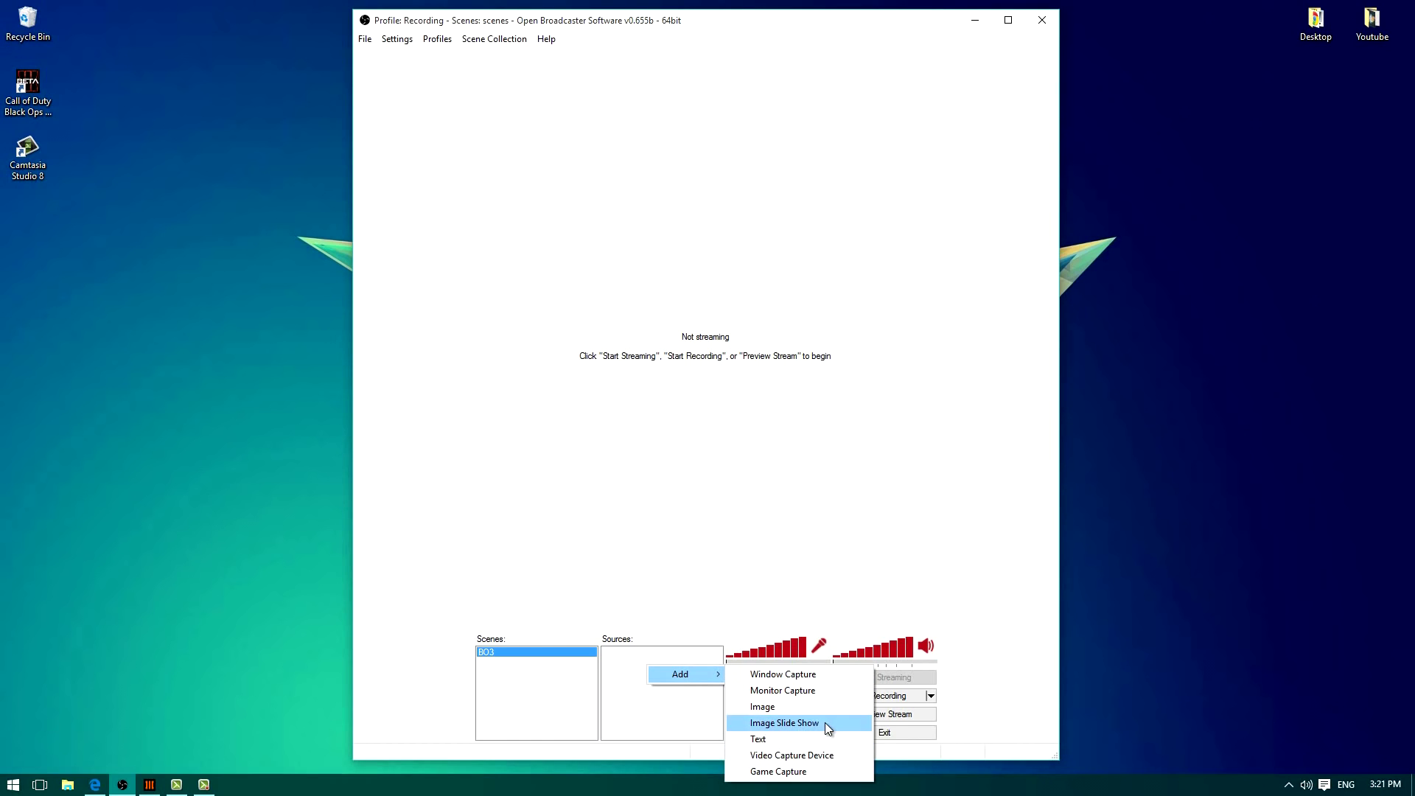
pyautogui.click(780, 772)
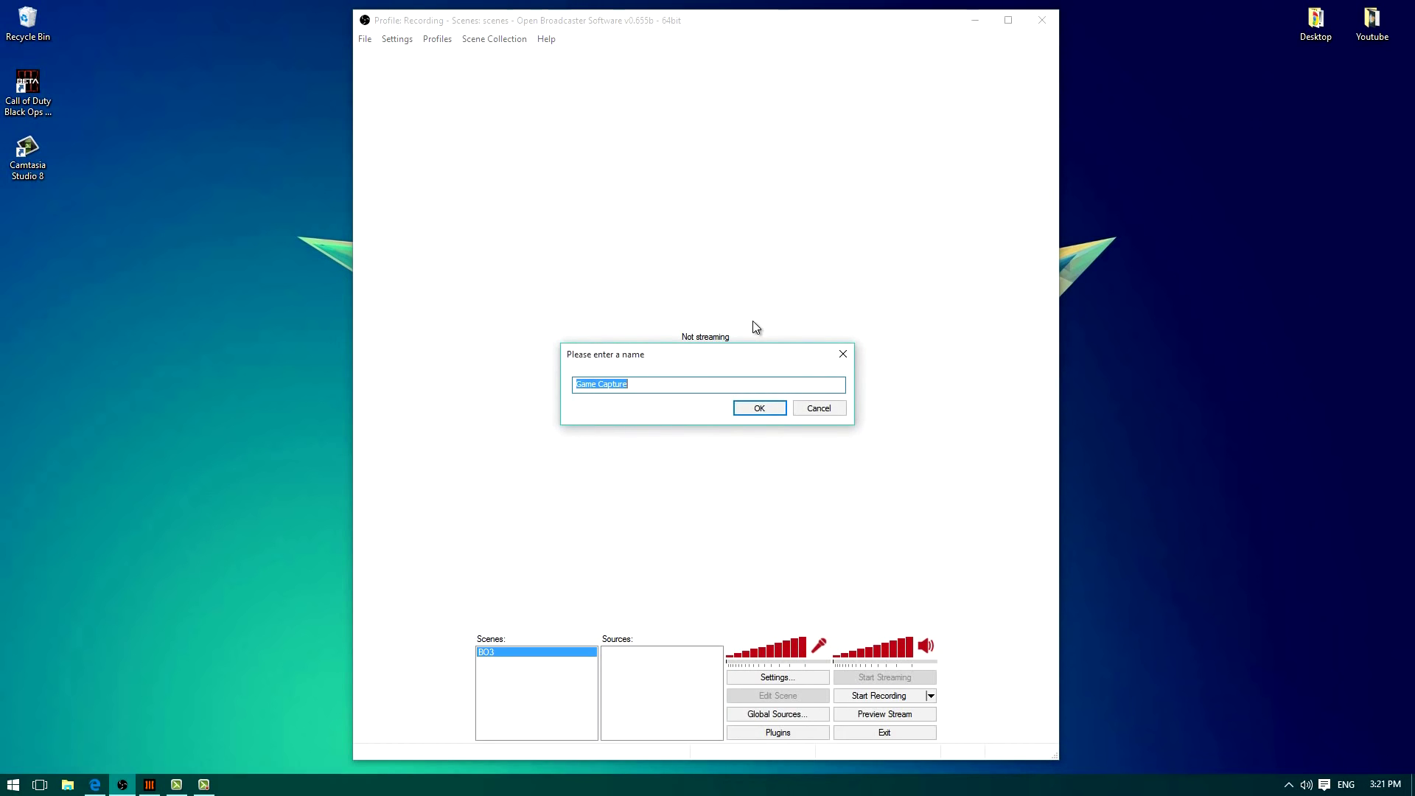
pyautogui.write('B')
pyautogui.write('lack Ops 3 Beta')
pyautogui.click(760, 408)
pyautogui.moveTo(623, 53); pyautogui.dragTo(670, 190)
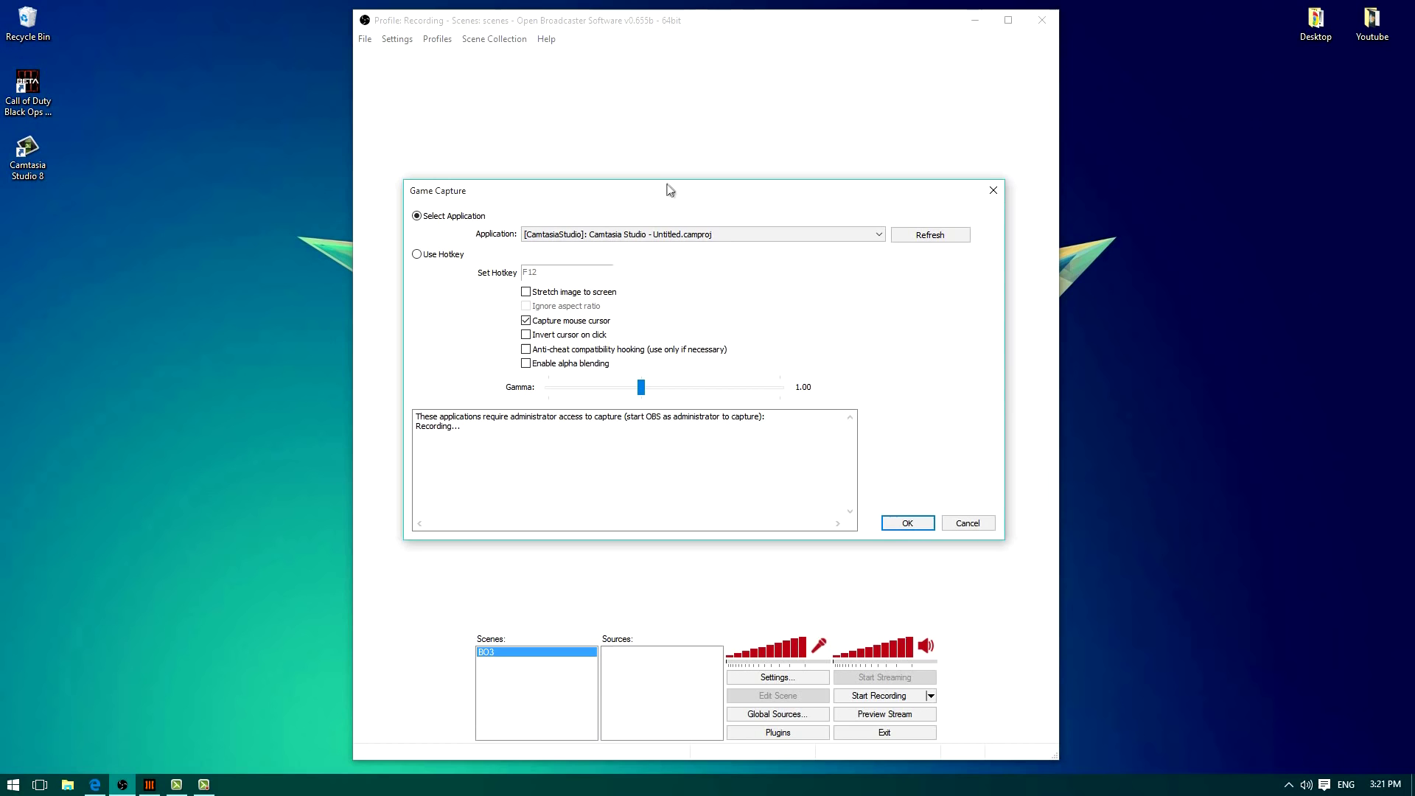
# Set the Game Capture application to BlackOps3 and enable Stretch image to screen
pyautogui.click(627, 234)
pyautogui.click(652, 249)
pyautogui.click(646, 236)
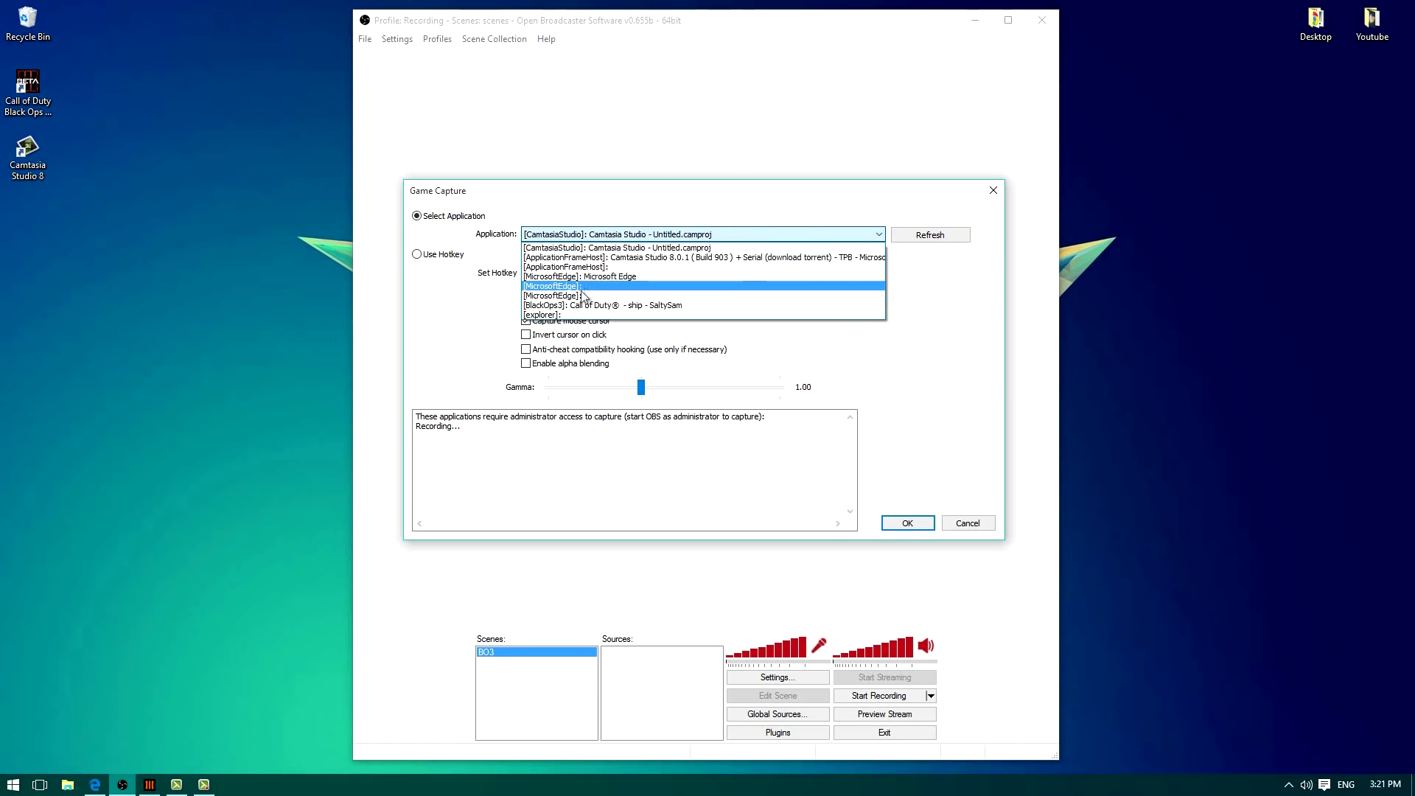
pyautogui.click(665, 307)
pyautogui.click(956, 235)
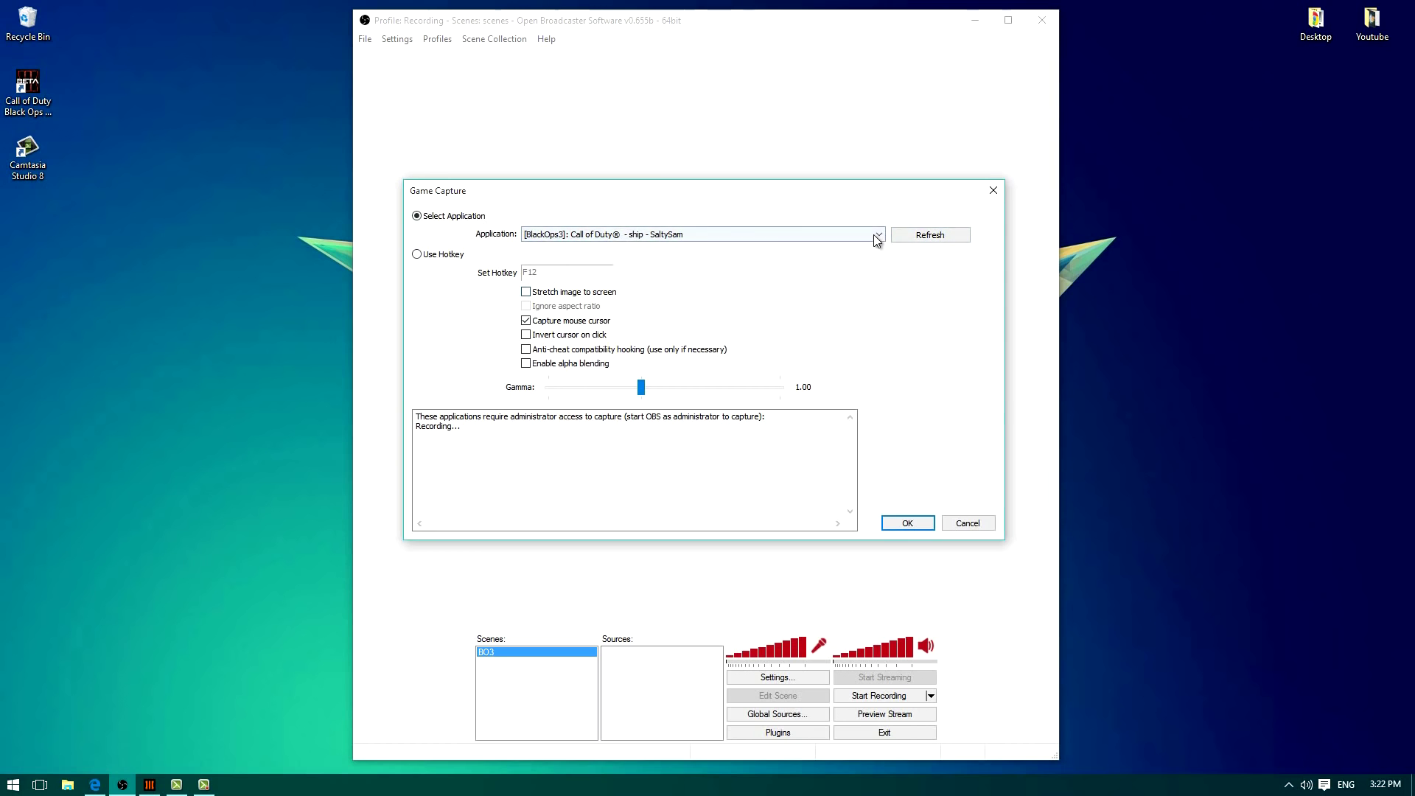
pyautogui.click(900, 236)
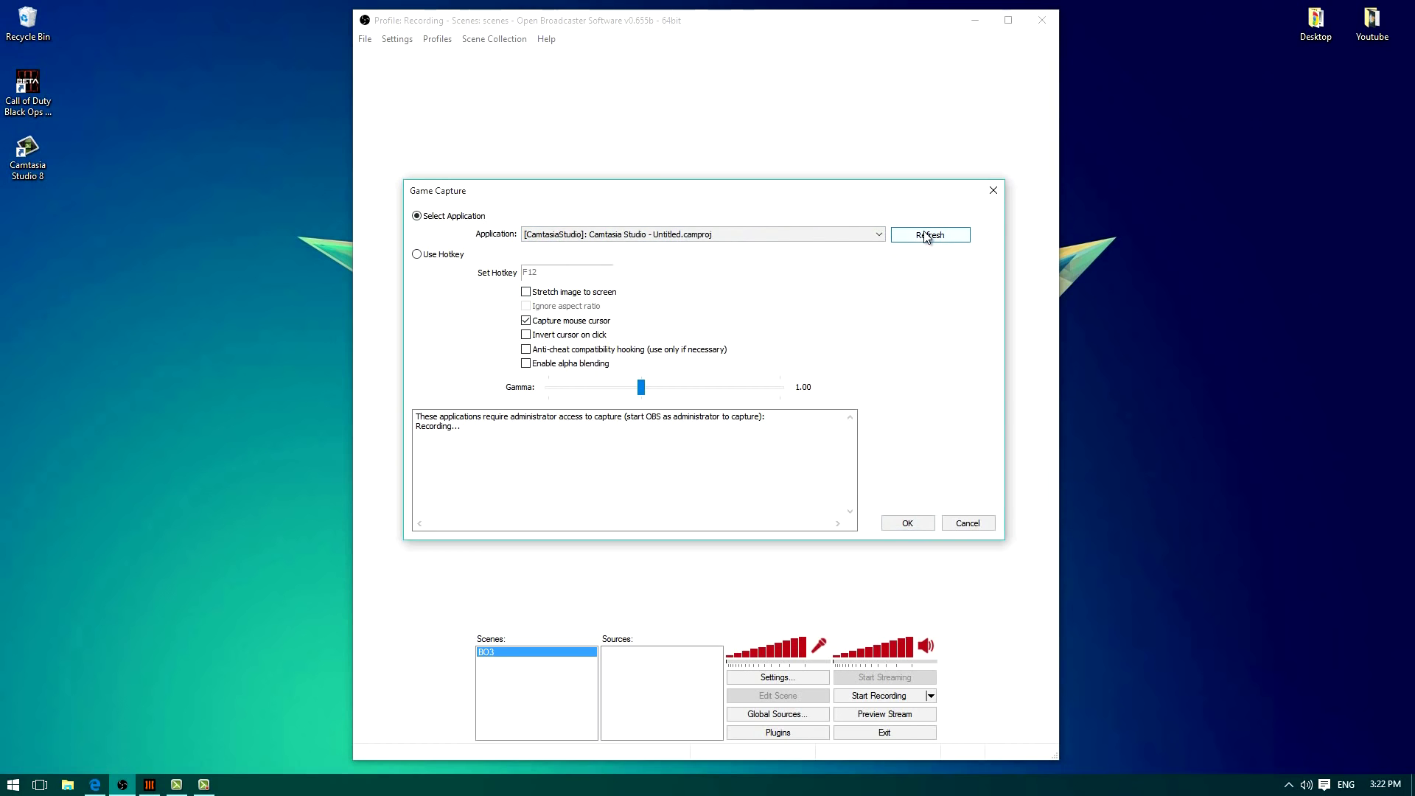
pyautogui.click(867, 235)
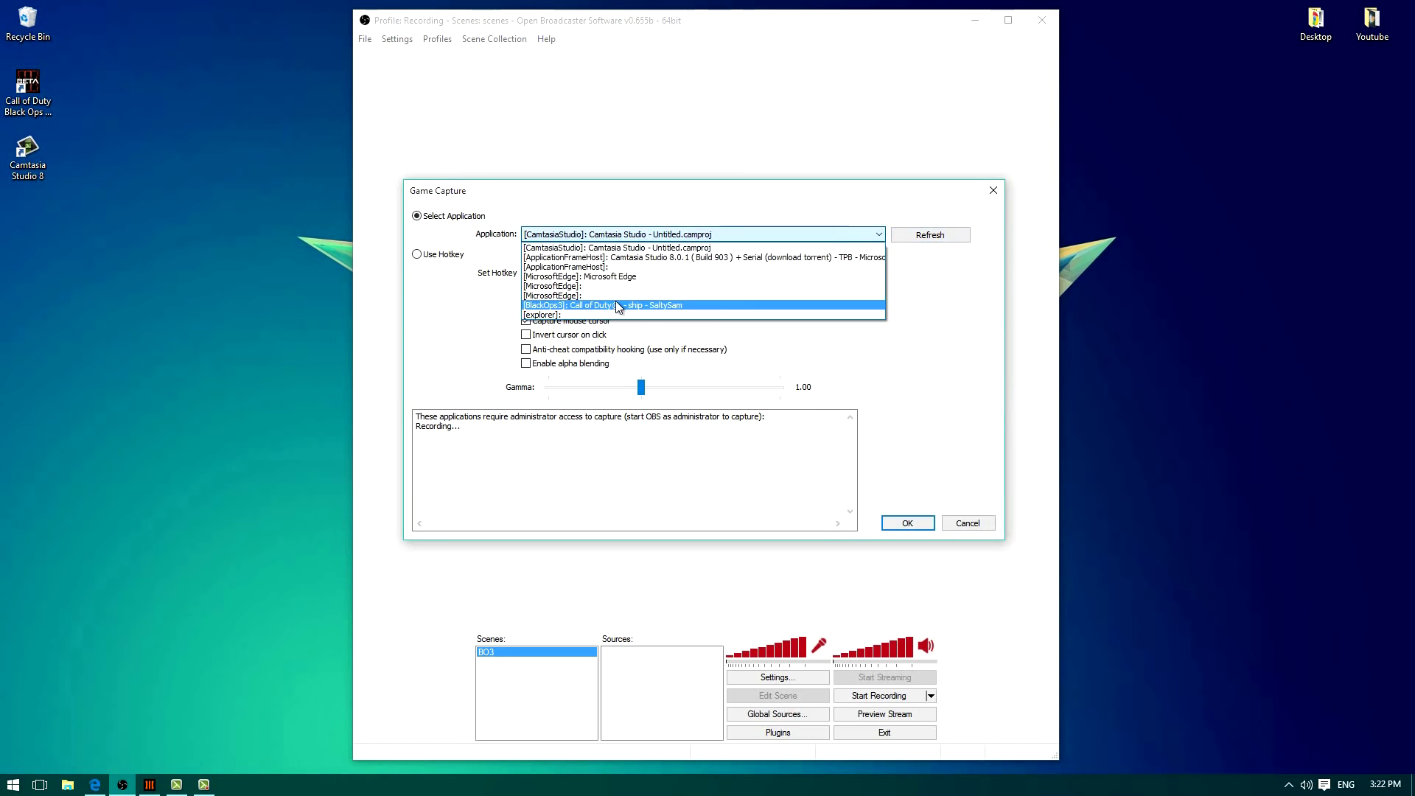
pyautogui.click(612, 305)
pyautogui.click(527, 292)
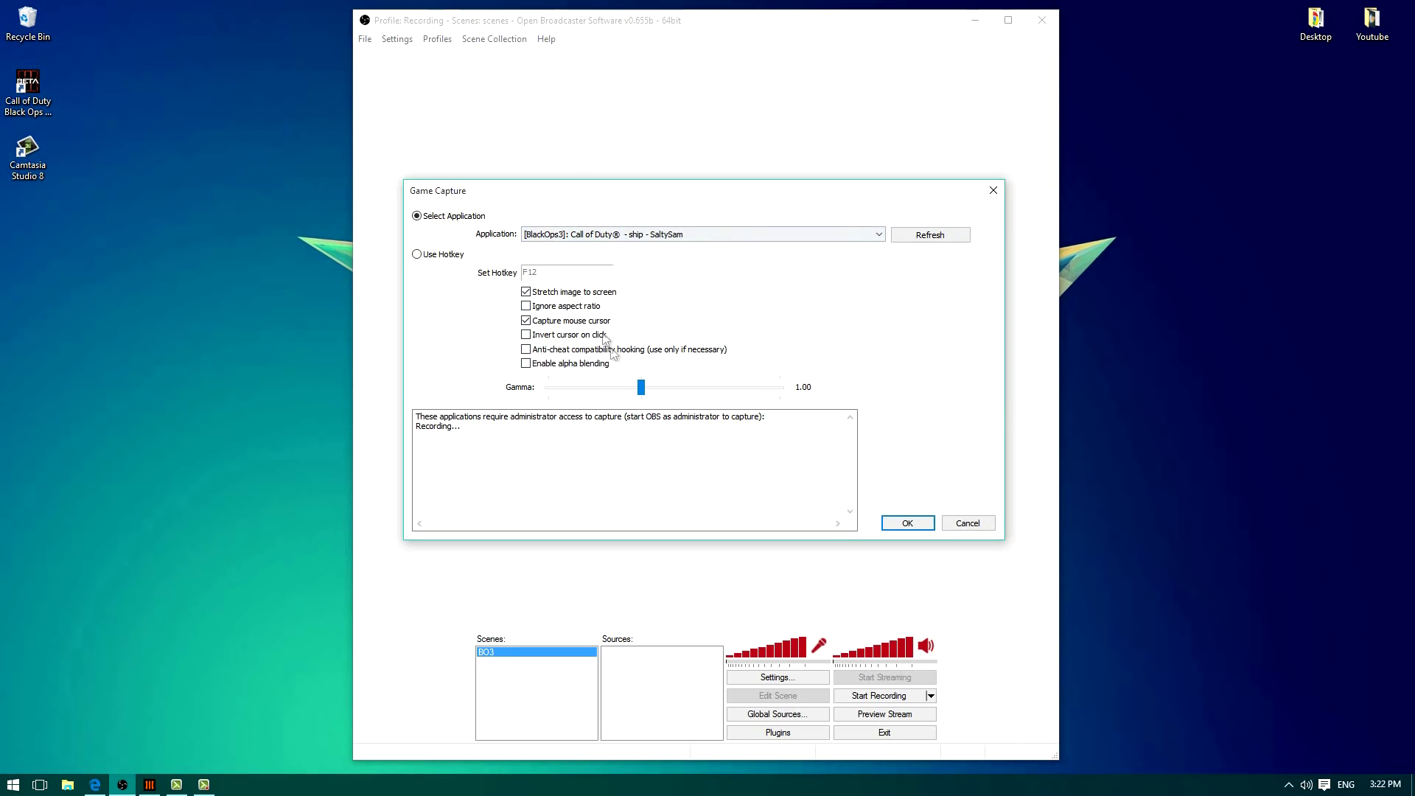
# Confirm the Game Capture settings, then briefly start and stop the BO3 scene preview
pyautogui.click(909, 523)
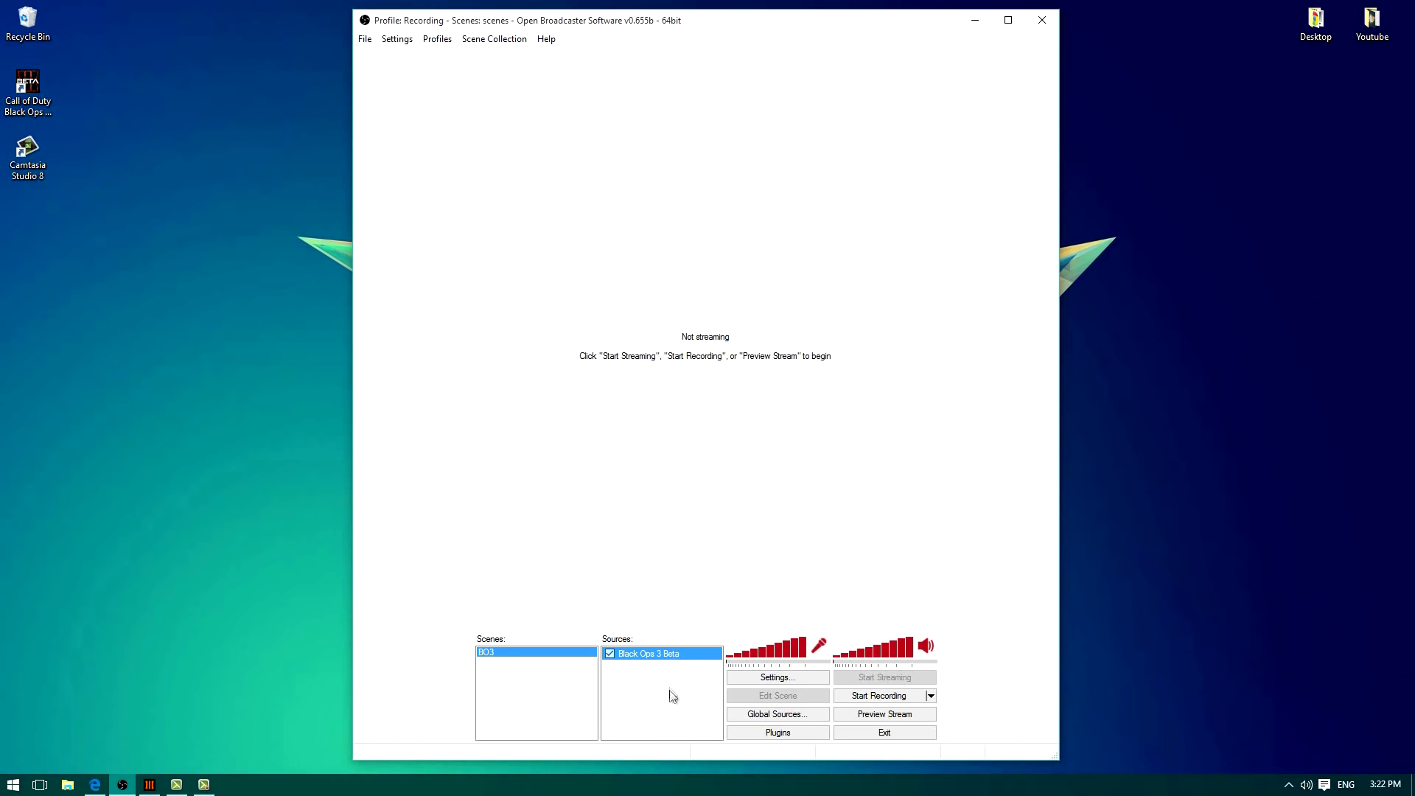
pyautogui.click(893, 716)
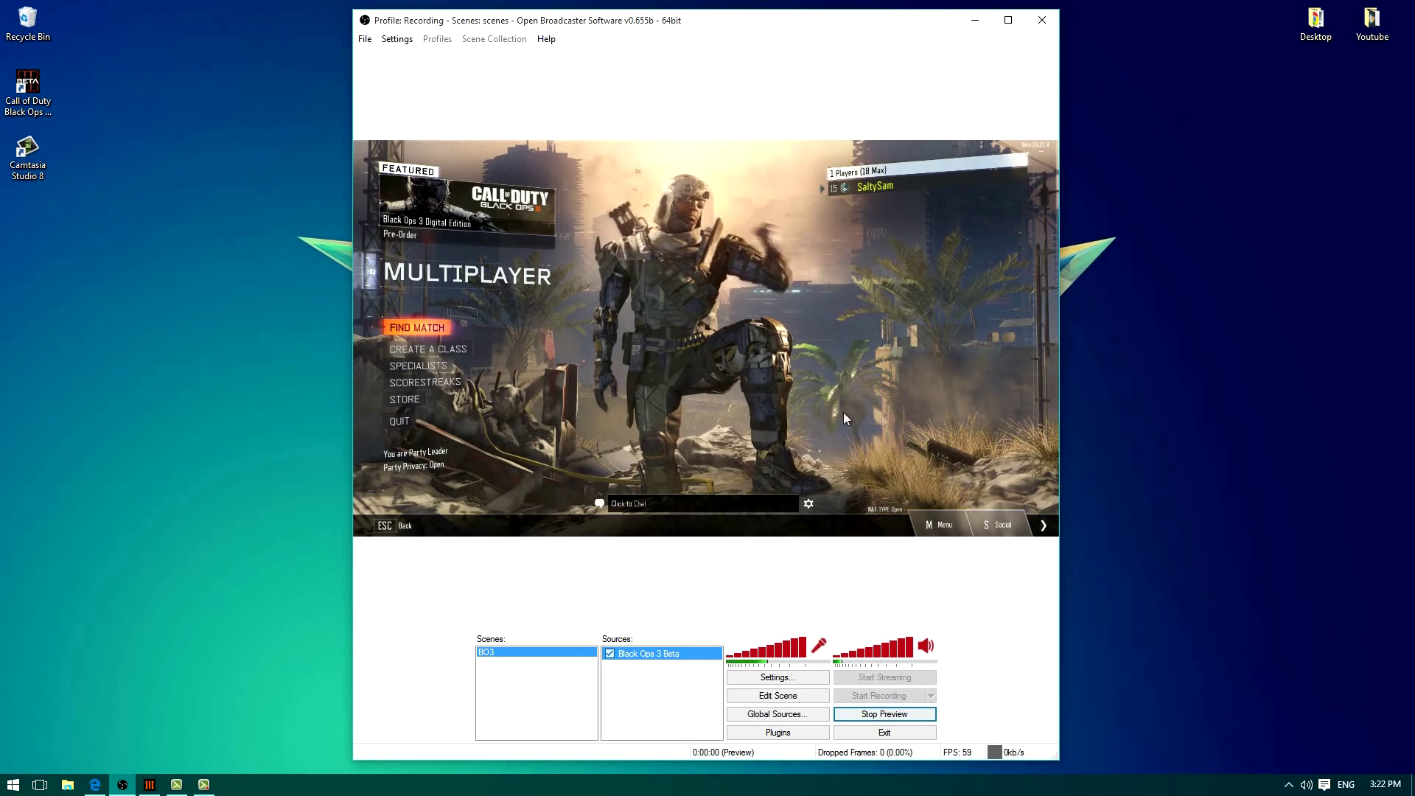
pyautogui.click(866, 715)
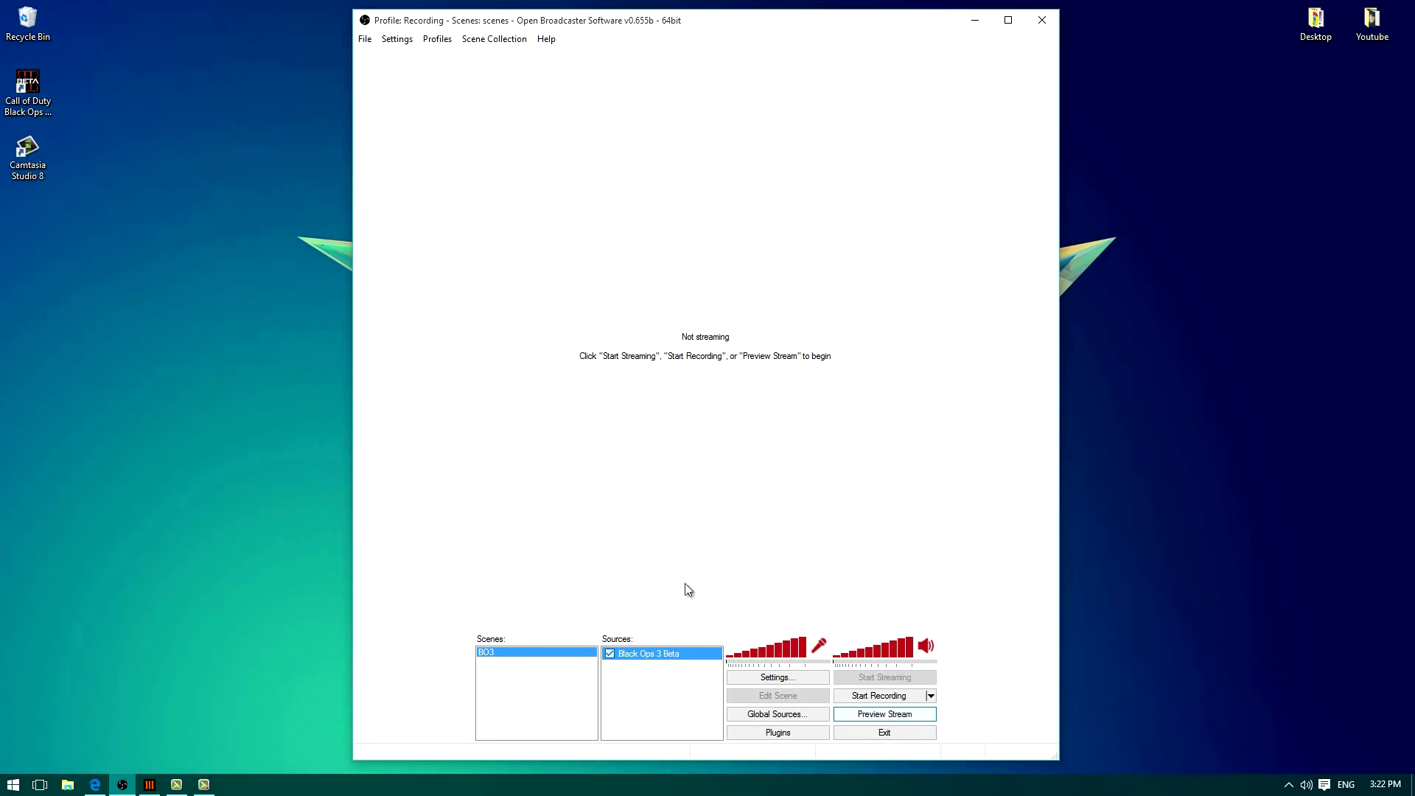
# Open Settings, check the Recording setting profile, and view the Encoding page (x264, 3500 kb/s)
pyautogui.click(774, 678)
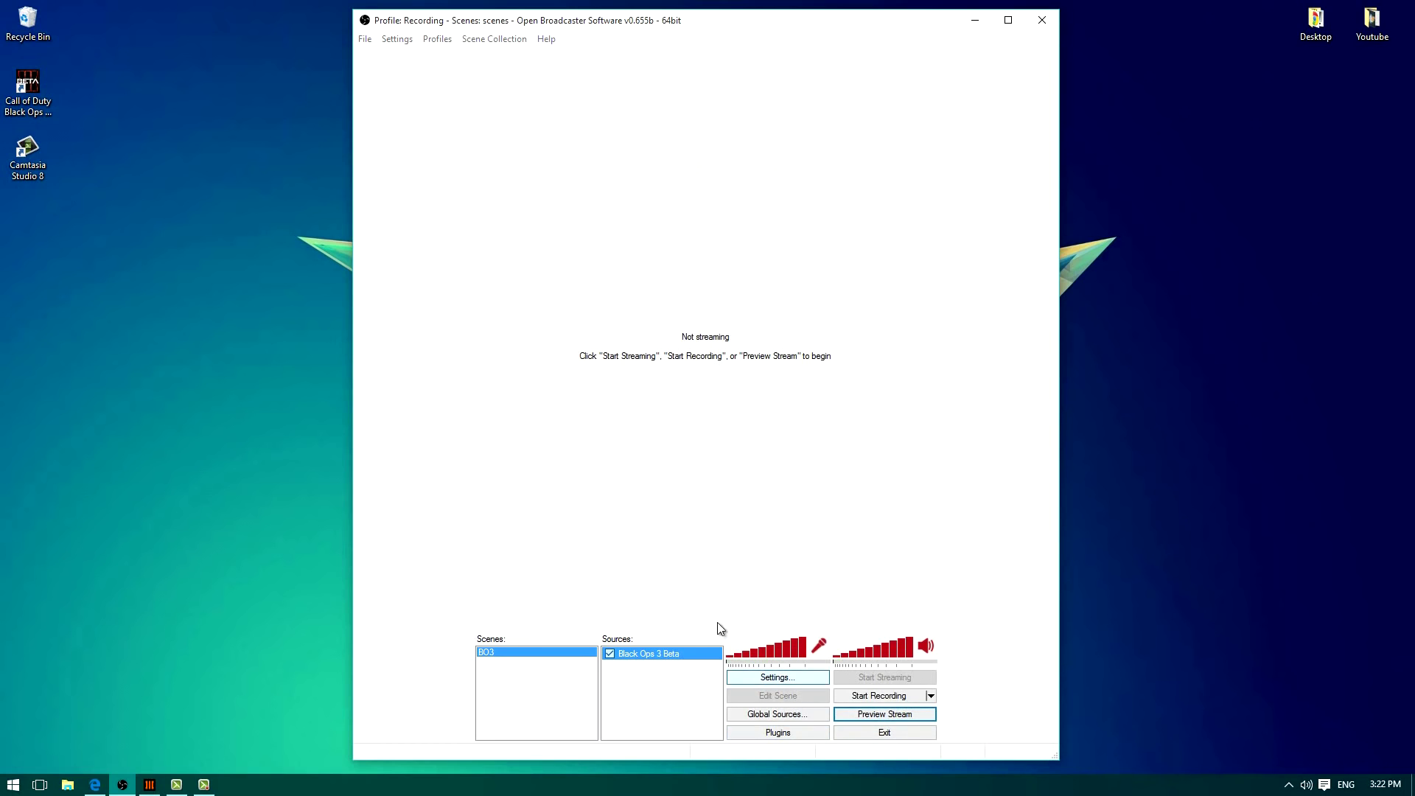
pyautogui.moveTo(723, 140); pyautogui.dragTo(729, 85)
pyautogui.doubleClick(729, 158)
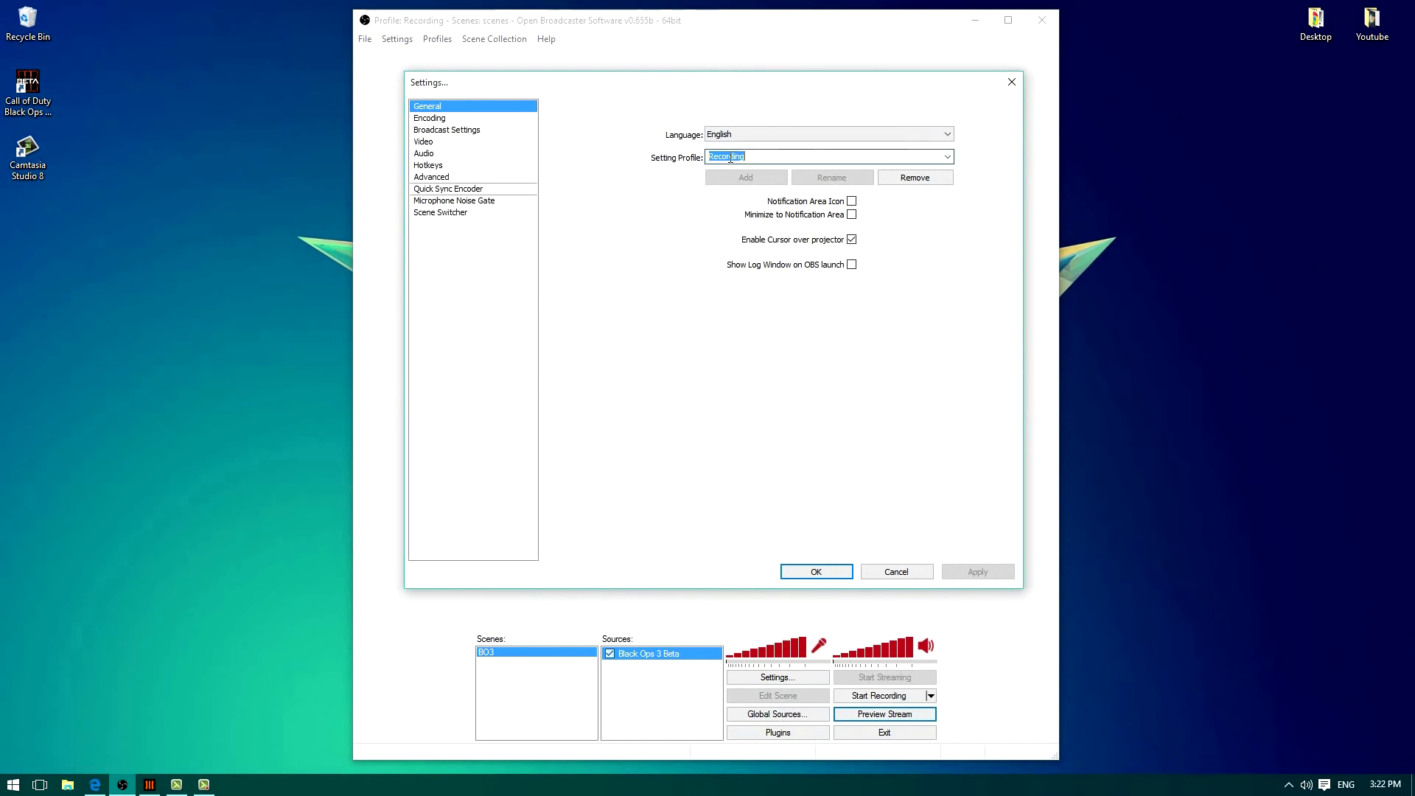
pyautogui.click(949, 157)
pyautogui.click(949, 157)
pyautogui.click(435, 118)
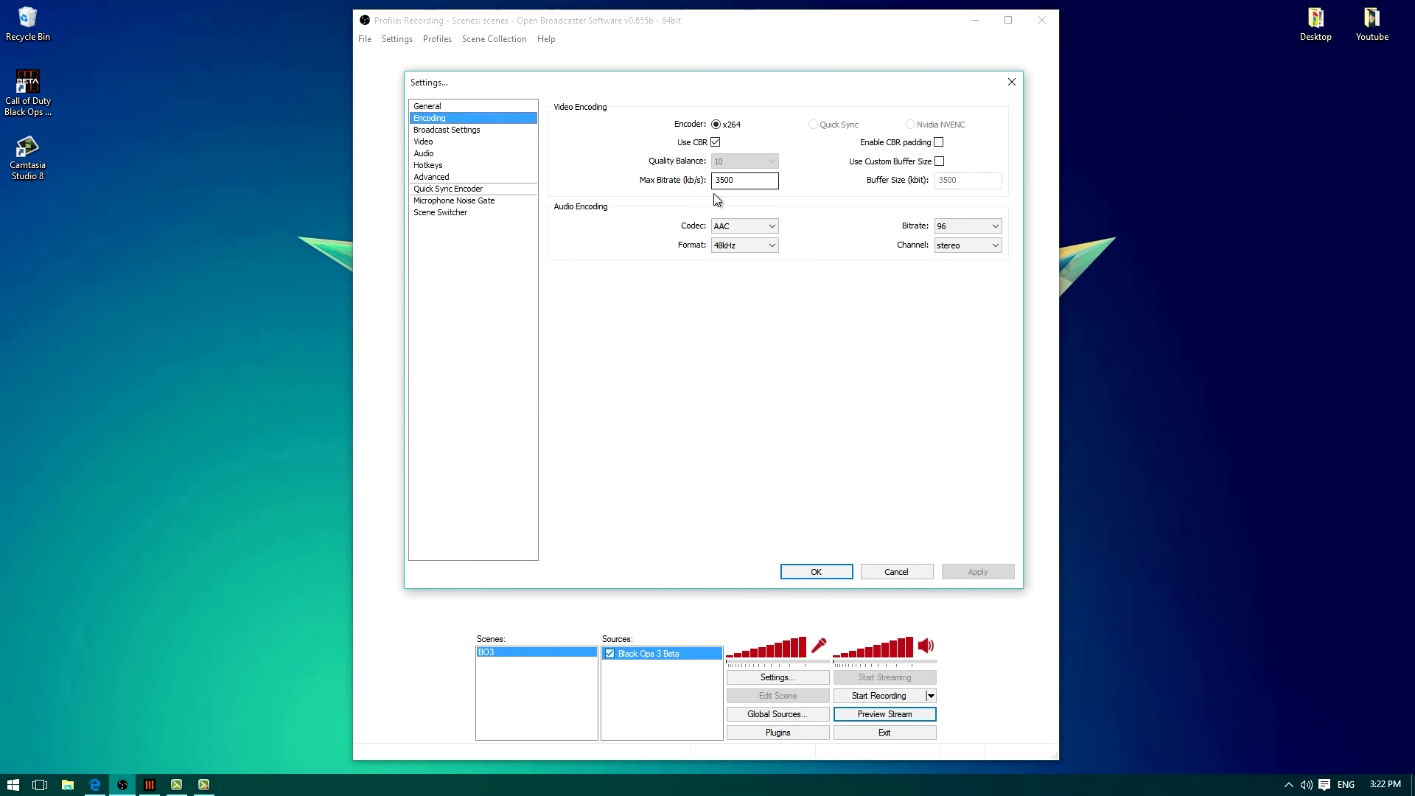
pyautogui.moveTo(743, 180)
# Set the Broadcast Settings mode to File Output Only
pyautogui.click(469, 131)
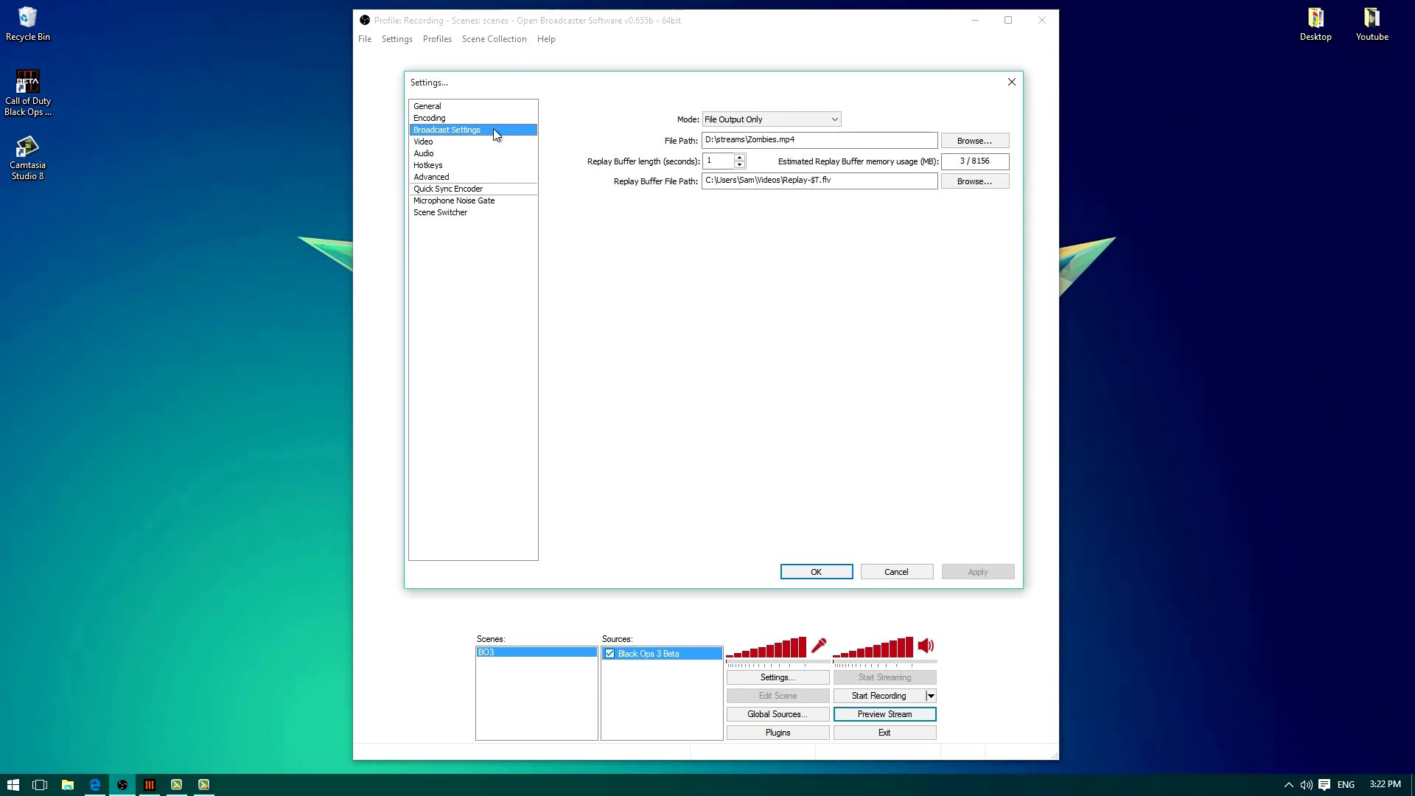
pyautogui.click(763, 120)
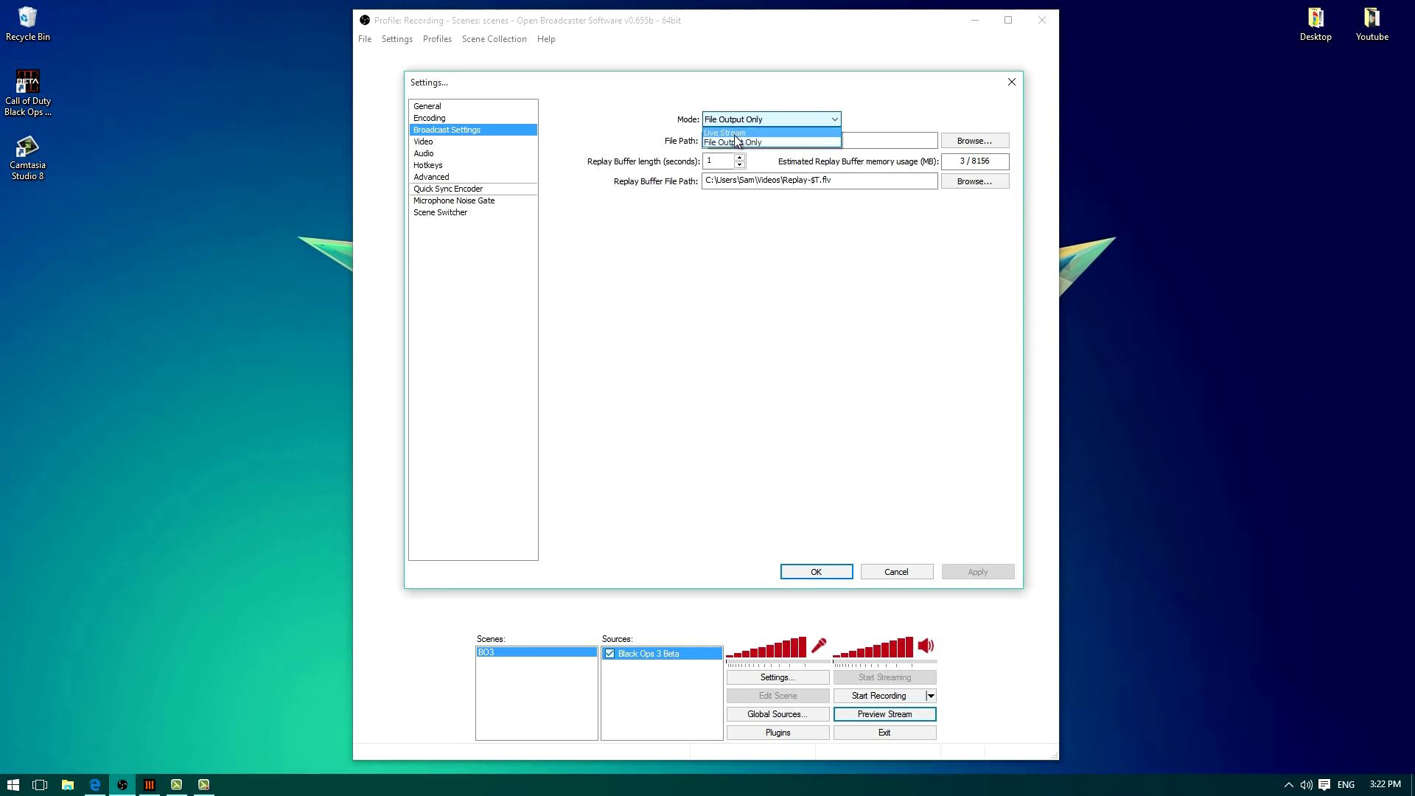
pyautogui.click(759, 130)
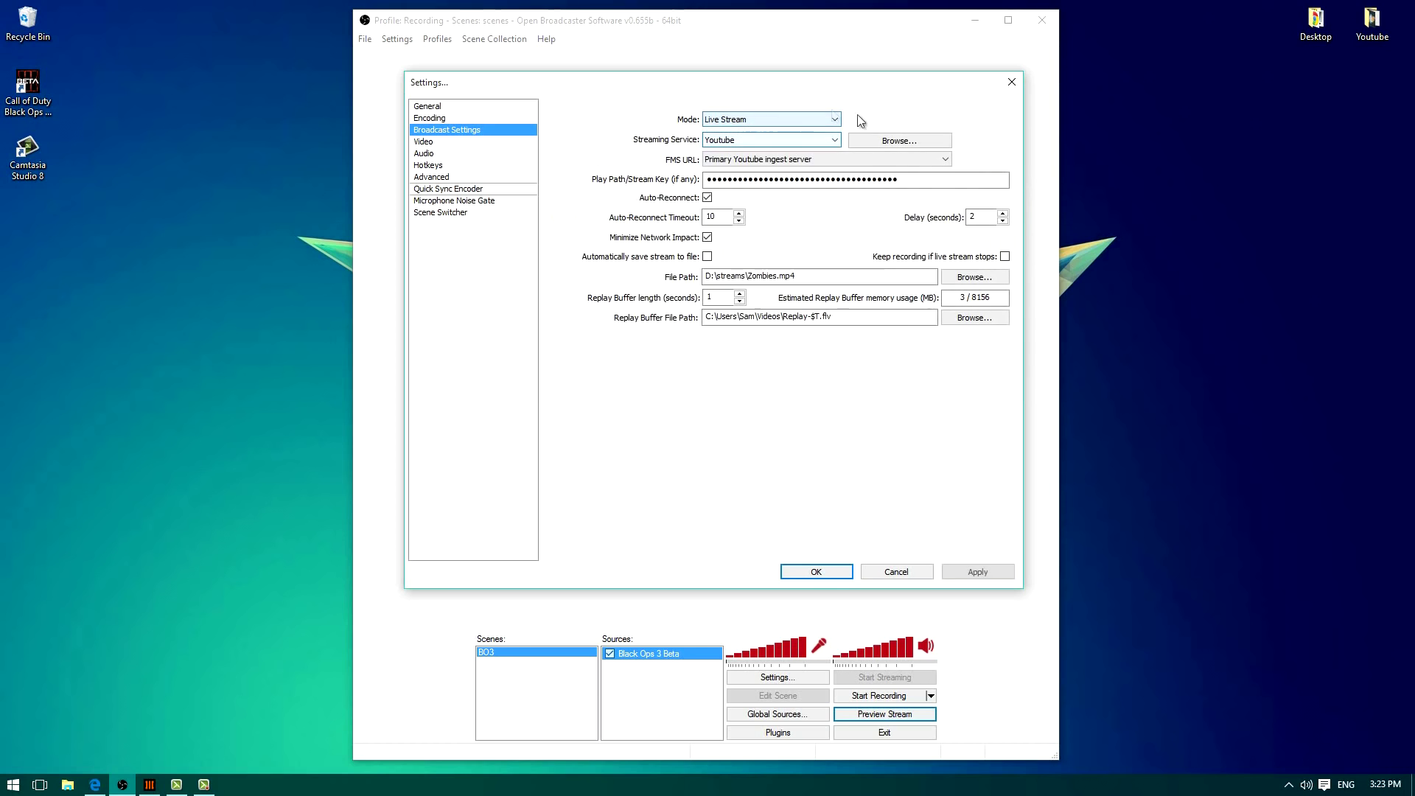
pyautogui.click(787, 121)
pyautogui.click(750, 143)
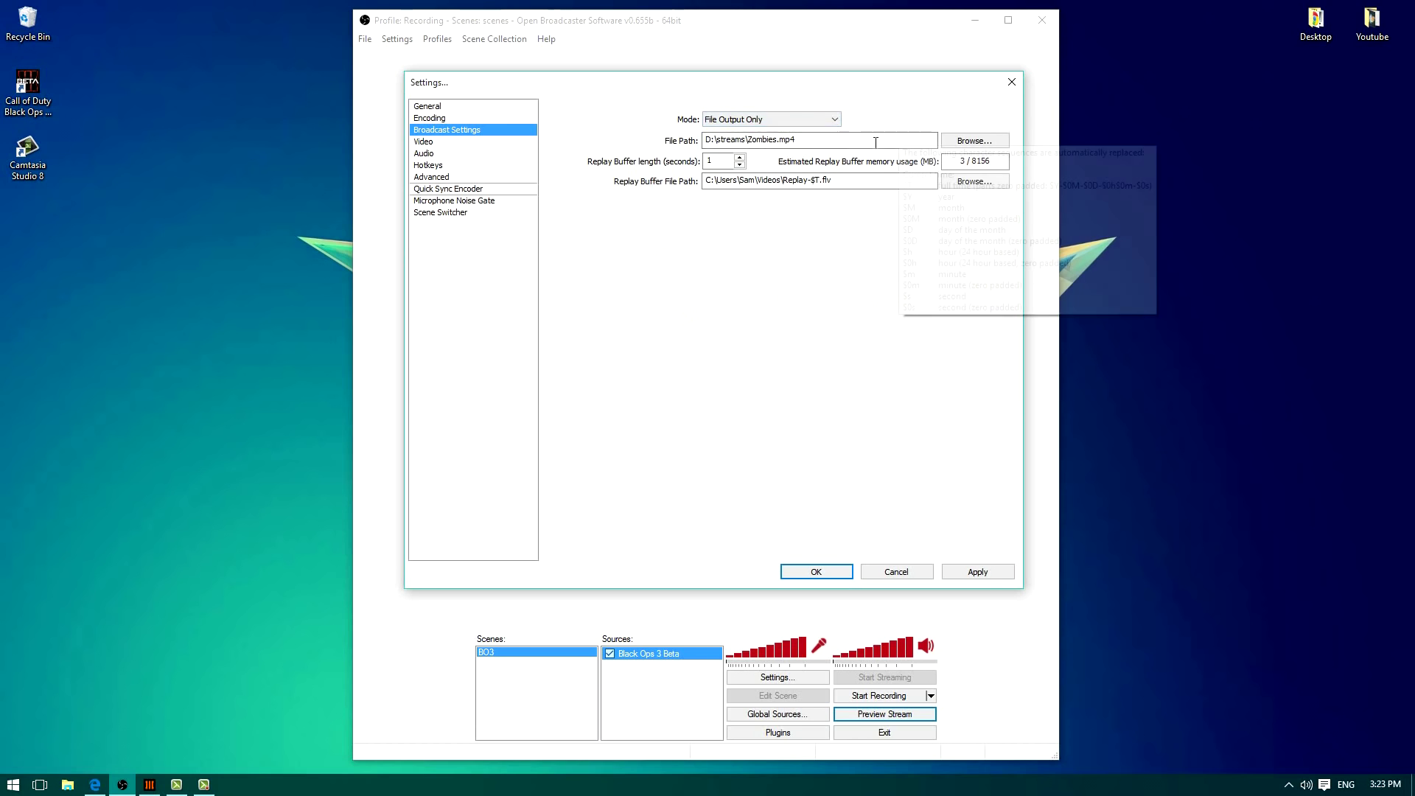
# Change the recording file path to D:\streams\BO3 Beta.mp4
pyautogui.moveTo(796, 140); pyautogui.dragTo(757, 147)
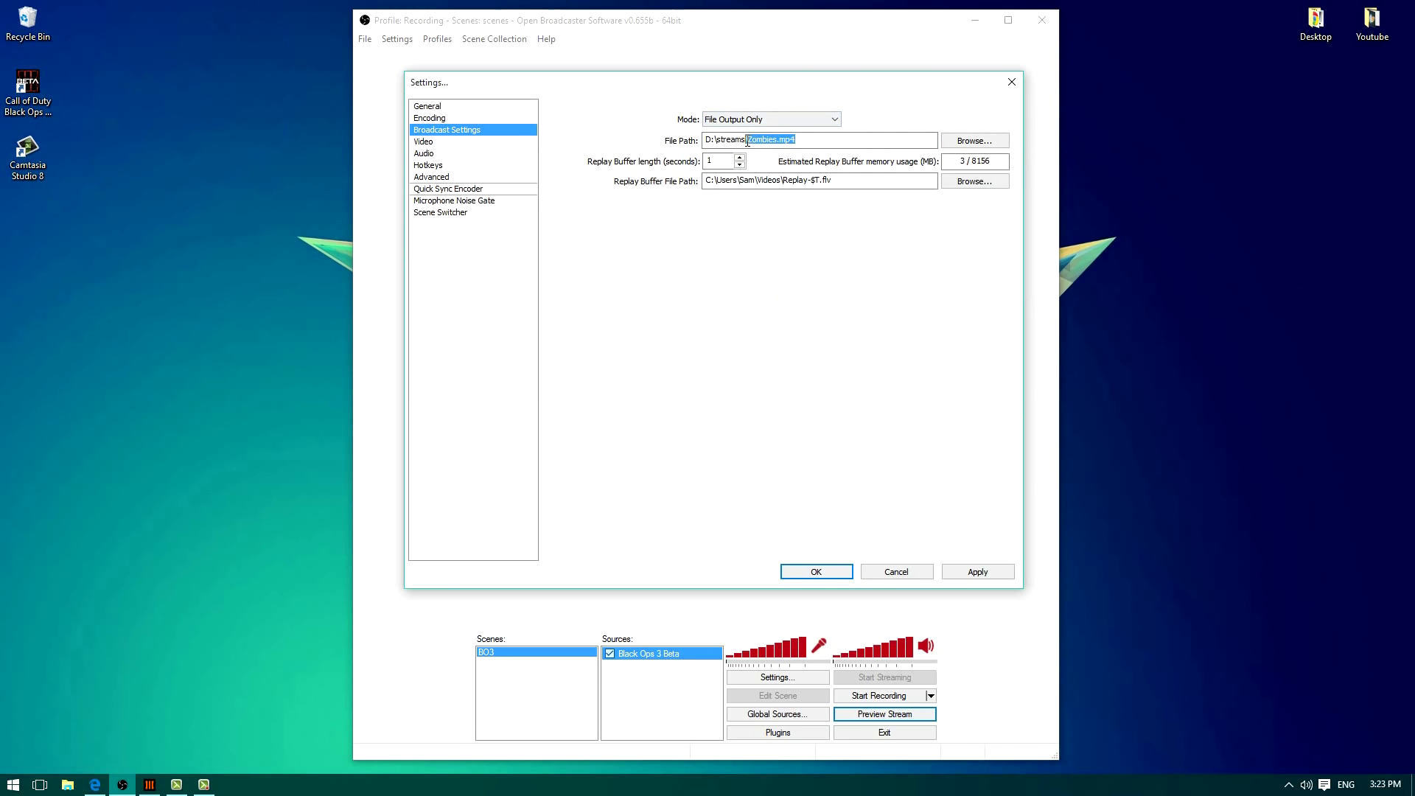
pyautogui.click(1004, 148)
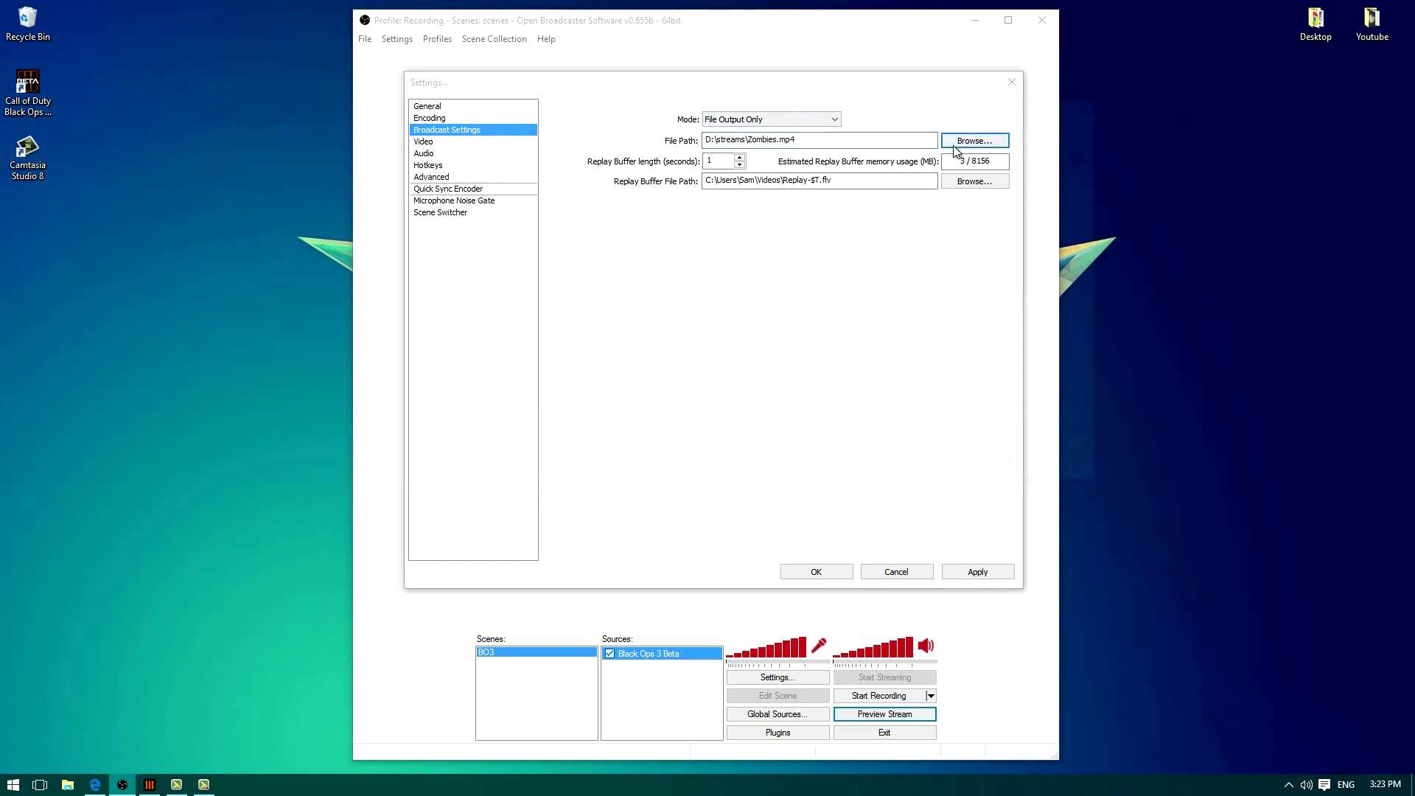
pyautogui.moveTo(656, 118); pyautogui.dragTo(571, 136)
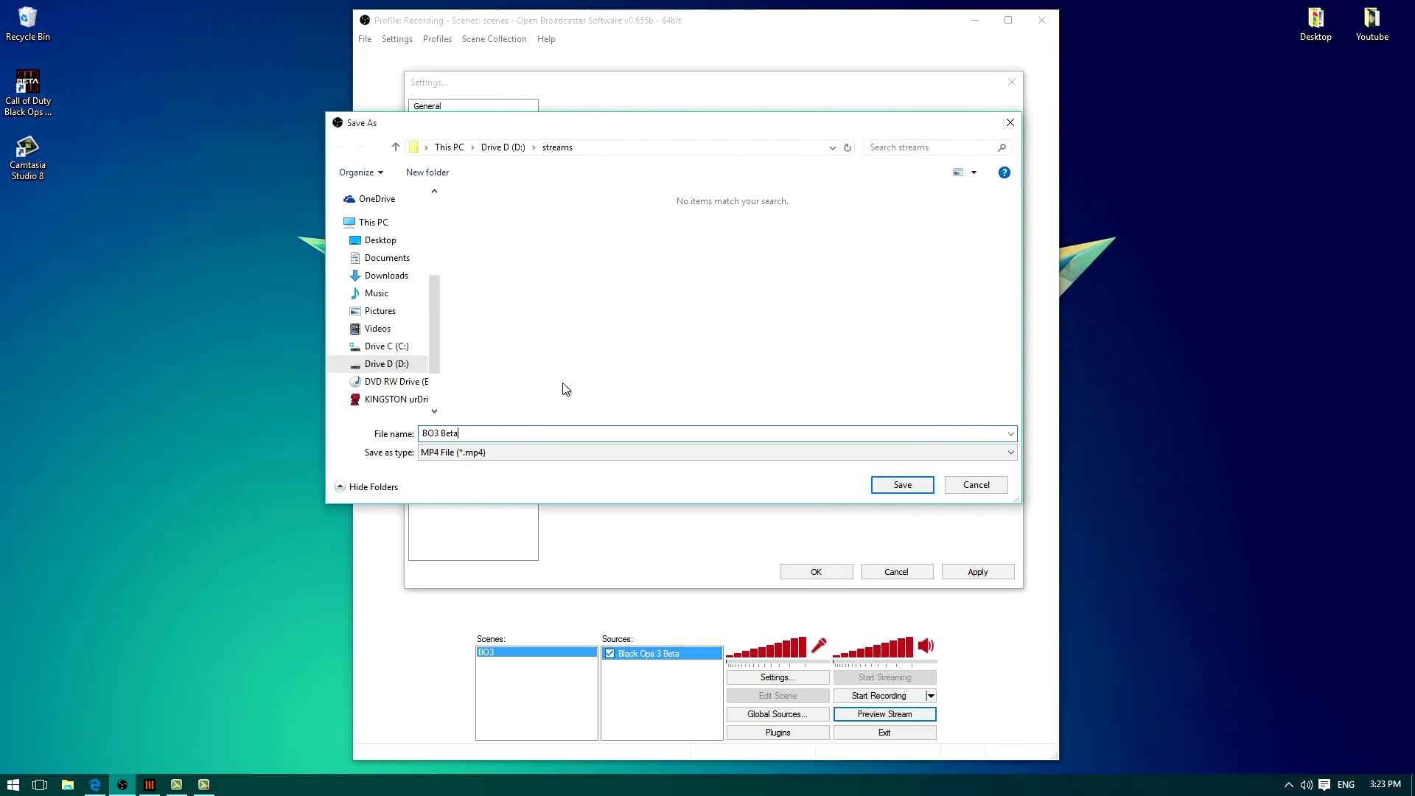
pyautogui.press('Return')
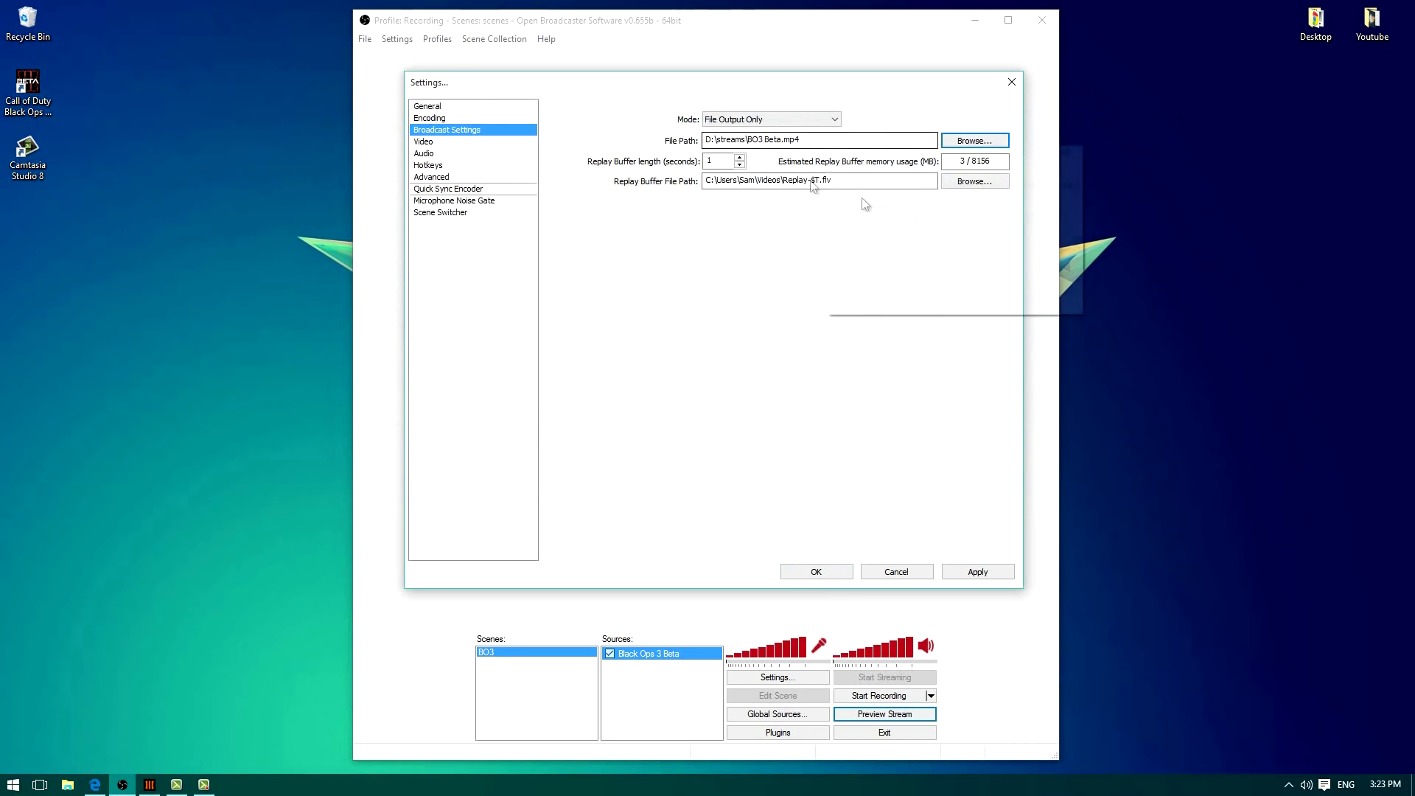
pyautogui.moveTo(799, 135)
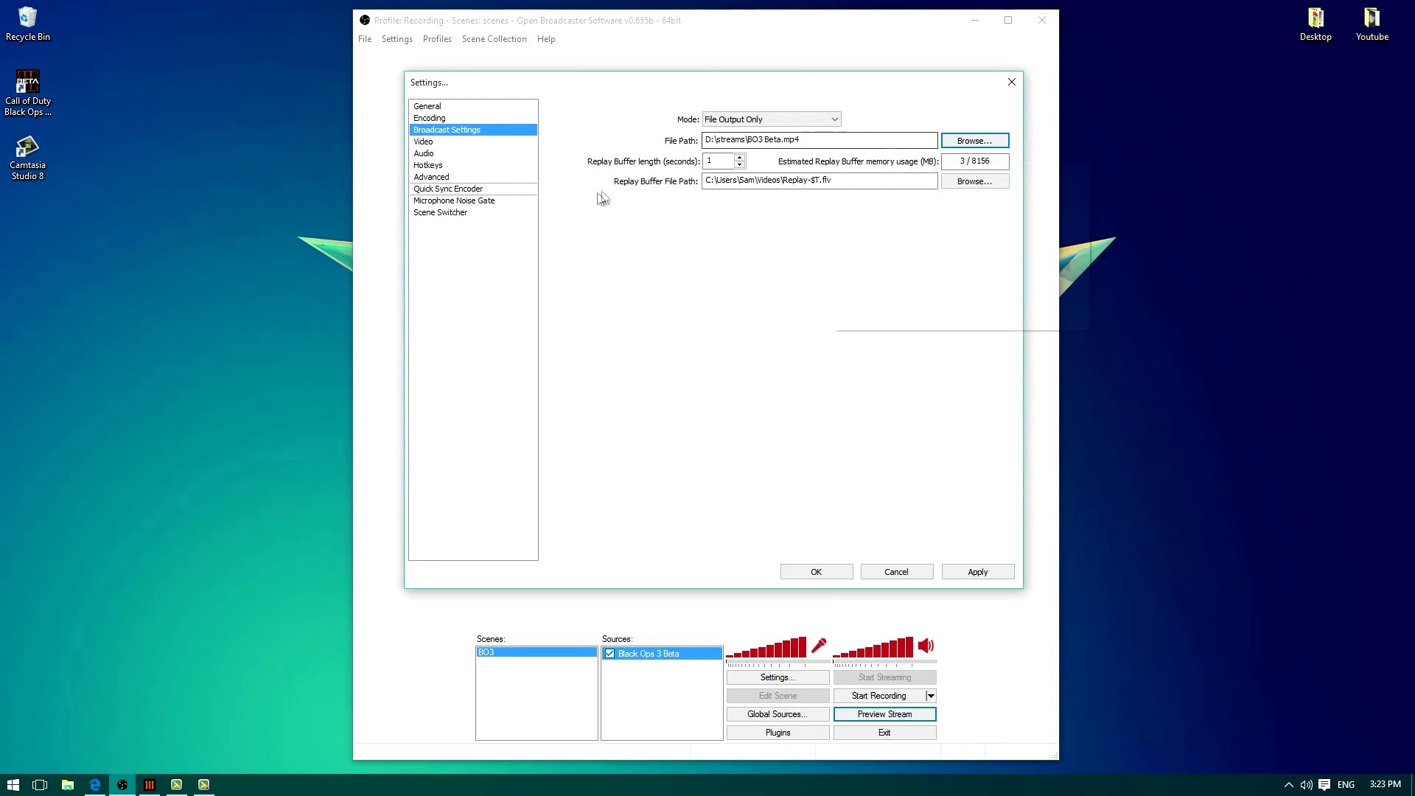
# Apply the output changes, set the base resolution to Monitor (1920x1080, 60 FPS), and apply again
pyautogui.click(426, 142)
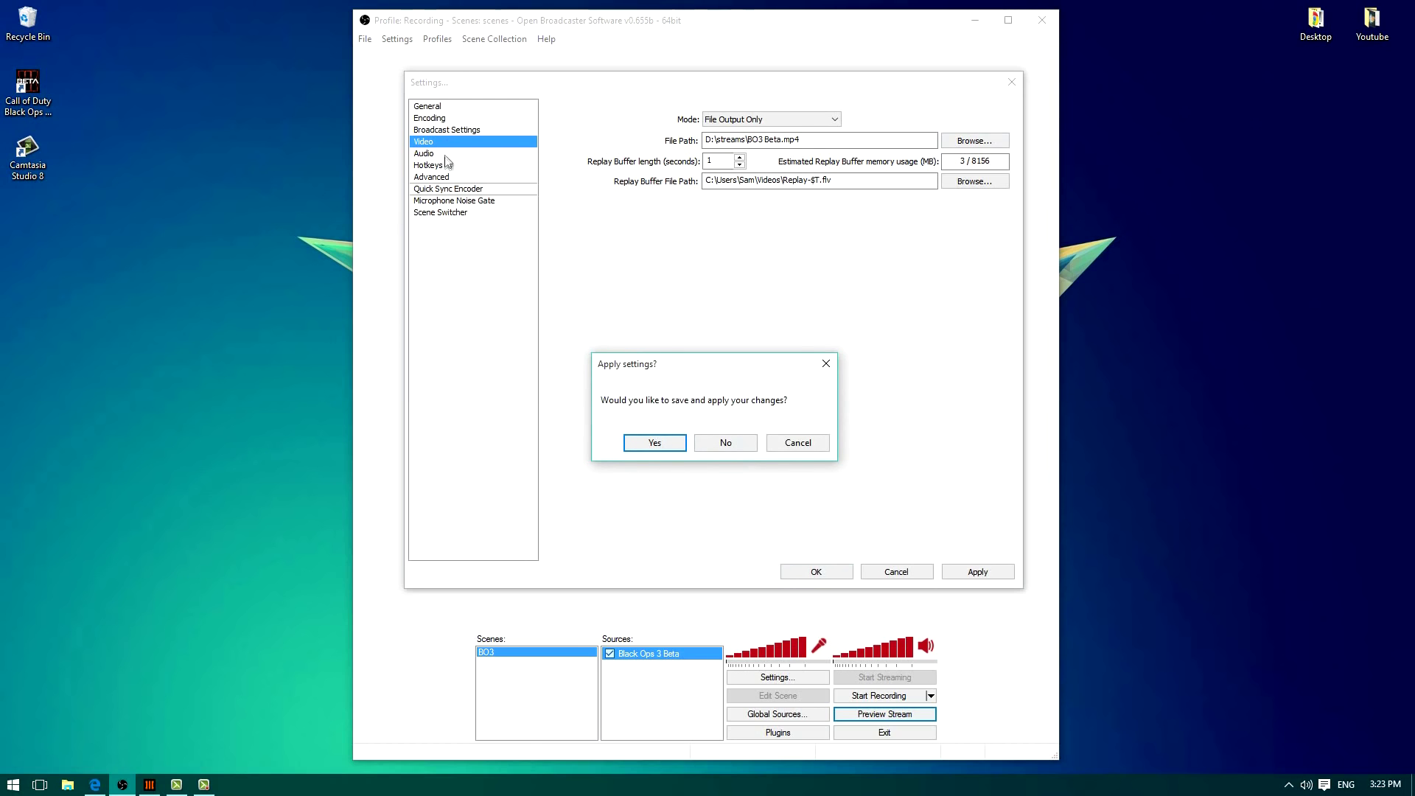
pyautogui.click(653, 443)
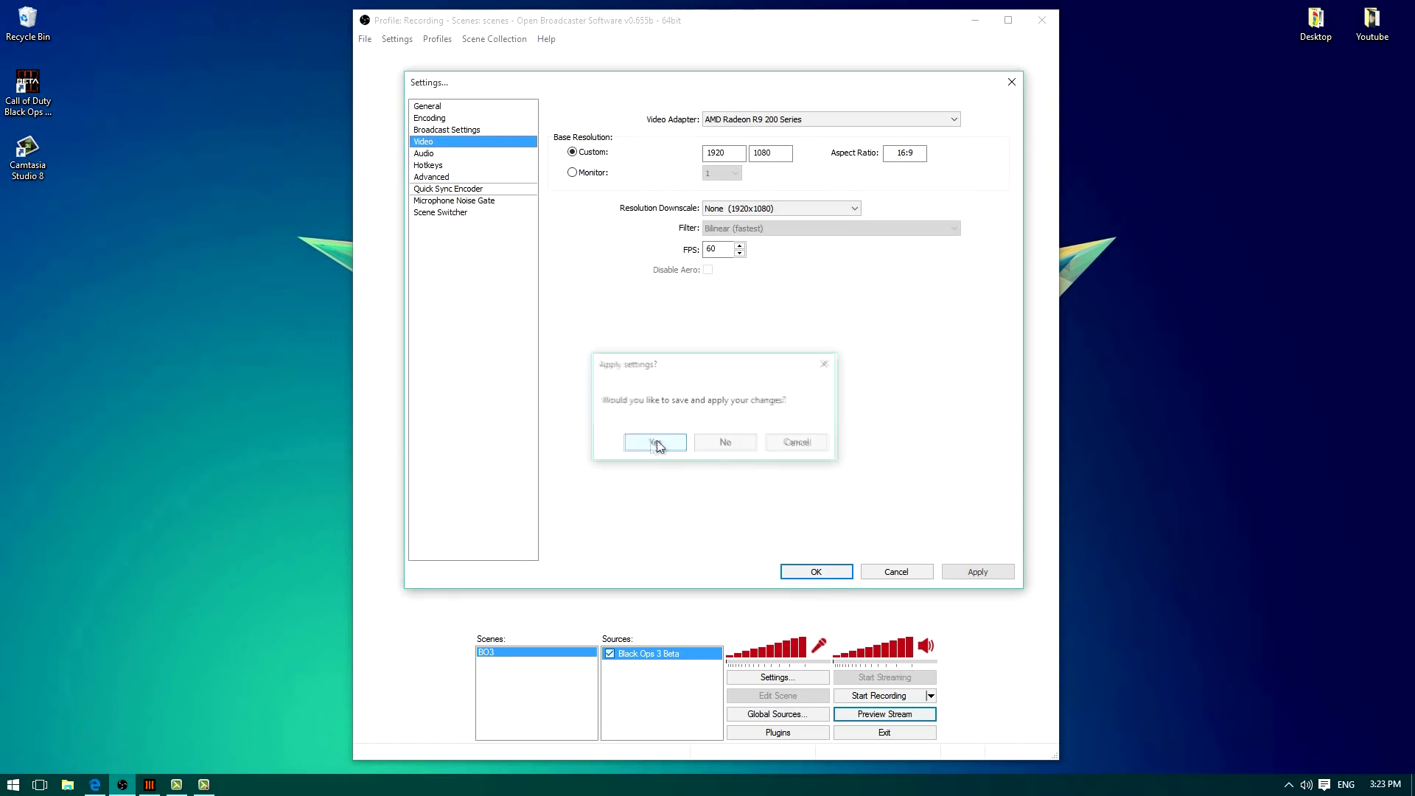
pyautogui.click(573, 172)
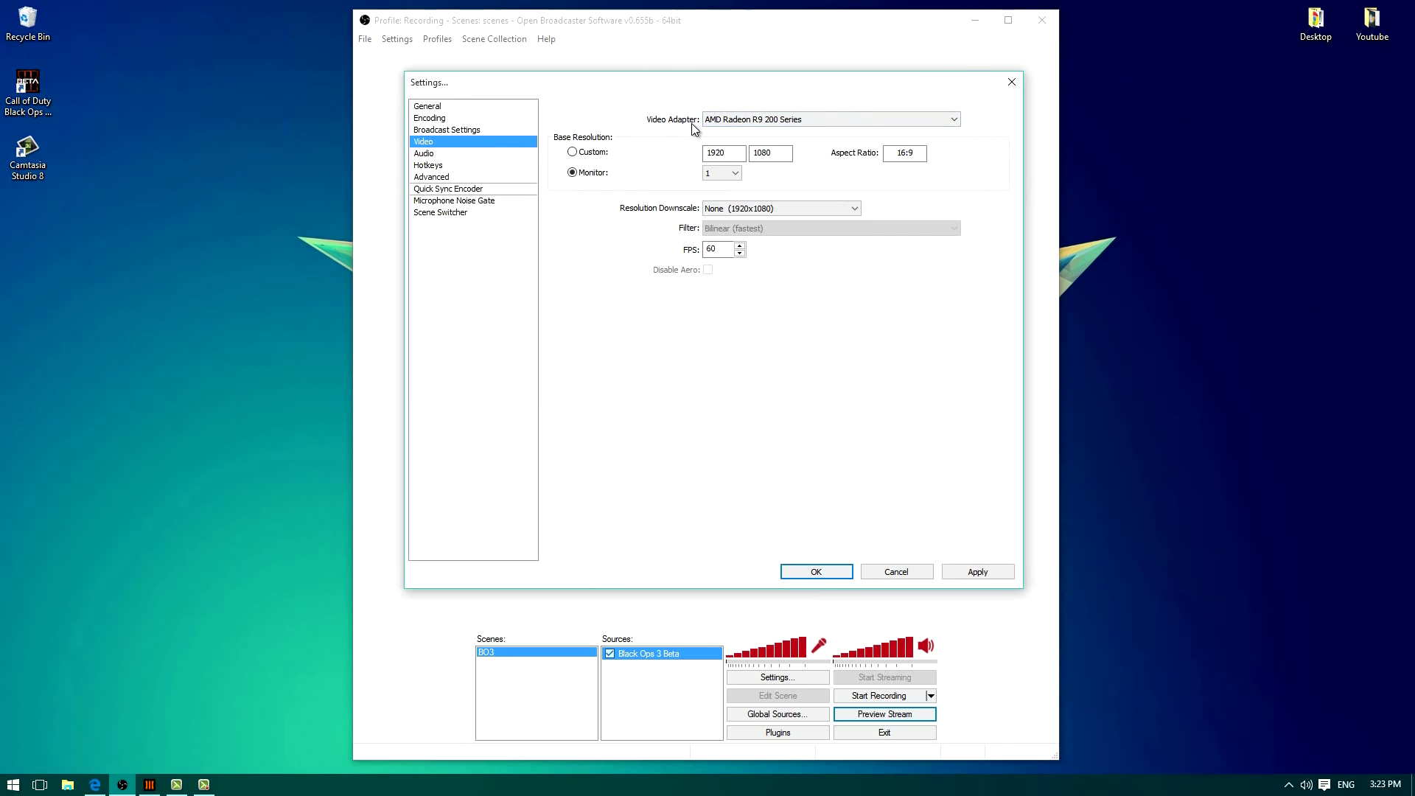
pyautogui.click(438, 153)
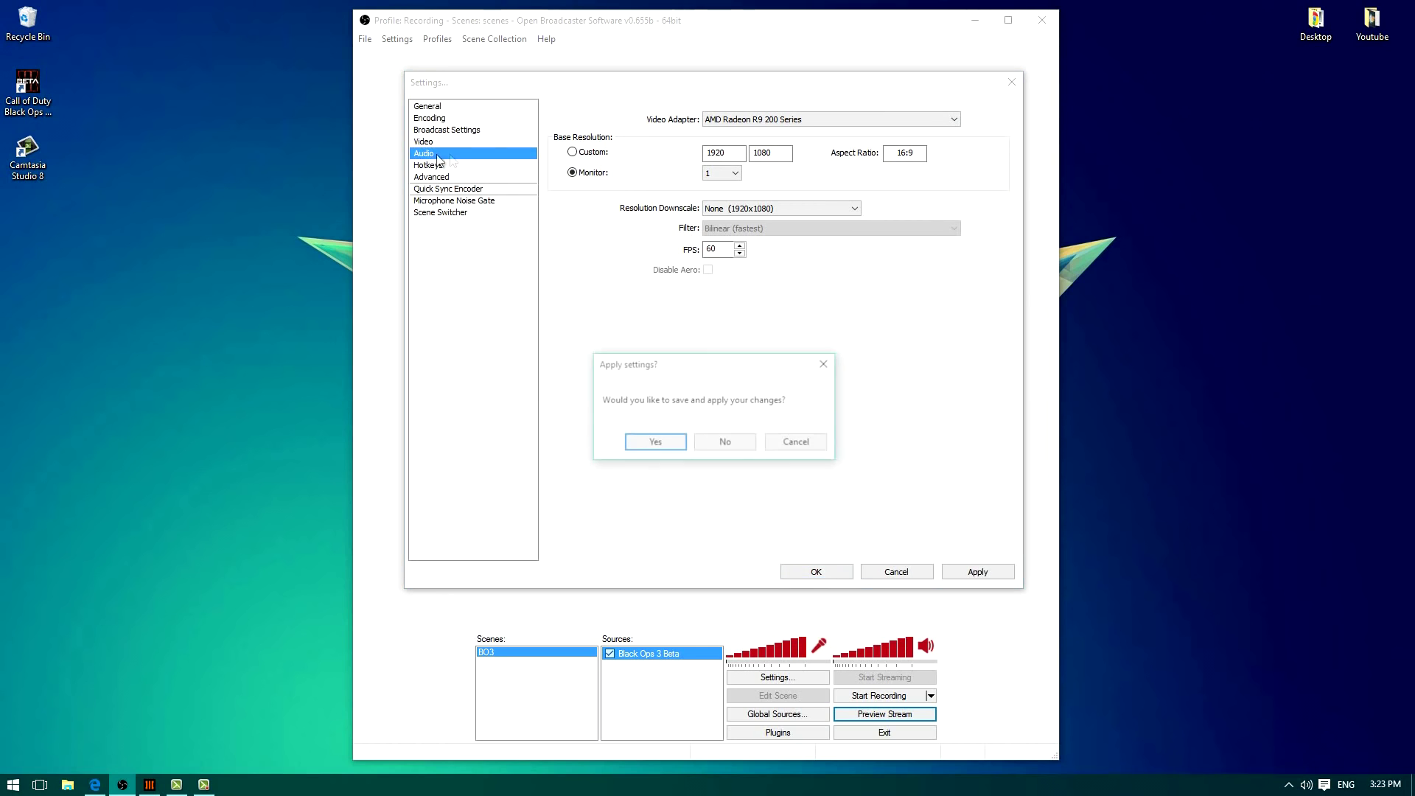
pyautogui.click(649, 445)
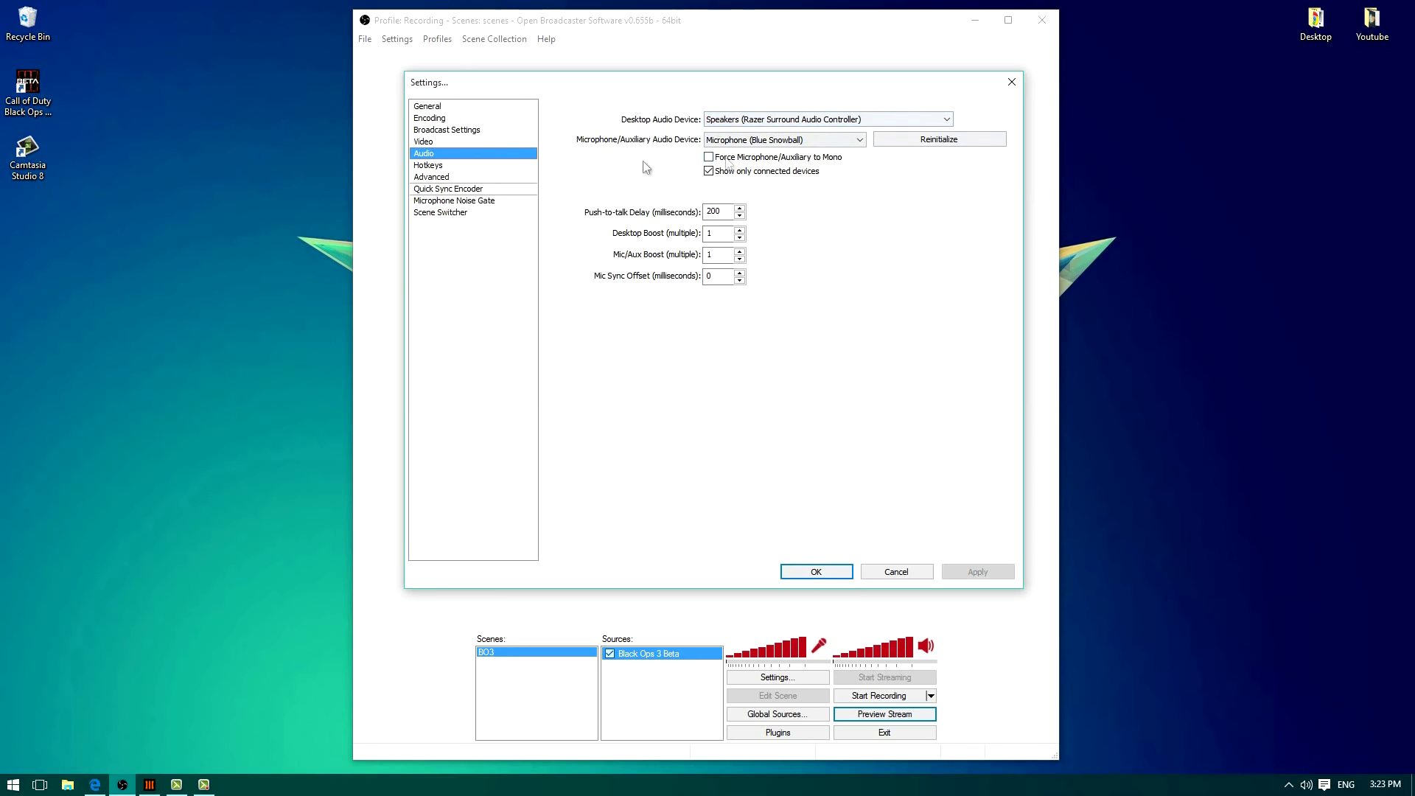
# Review the Hotkeys page (F9 start, F10 stop recording), then the Advanced settings page
pyautogui.click(435, 165)
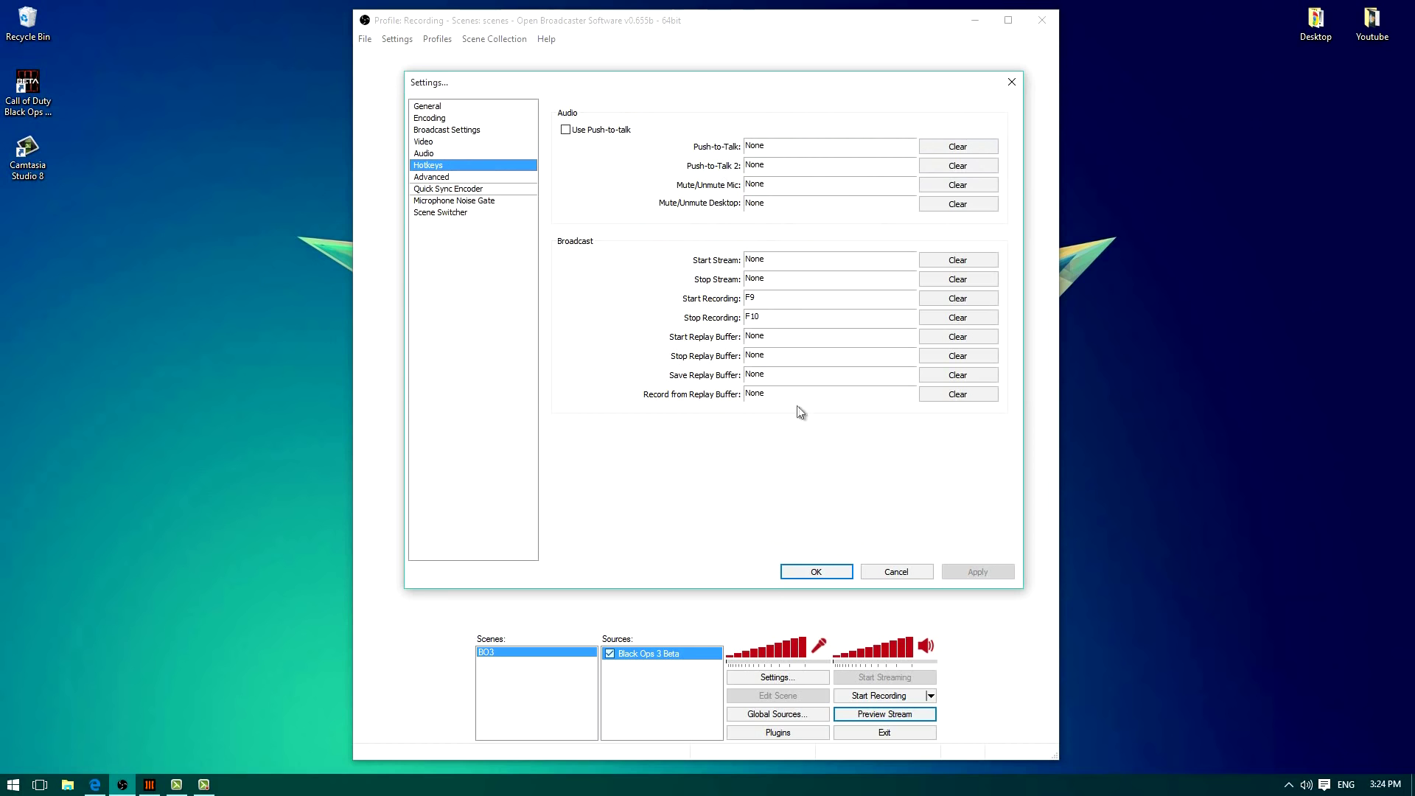
pyautogui.click(462, 178)
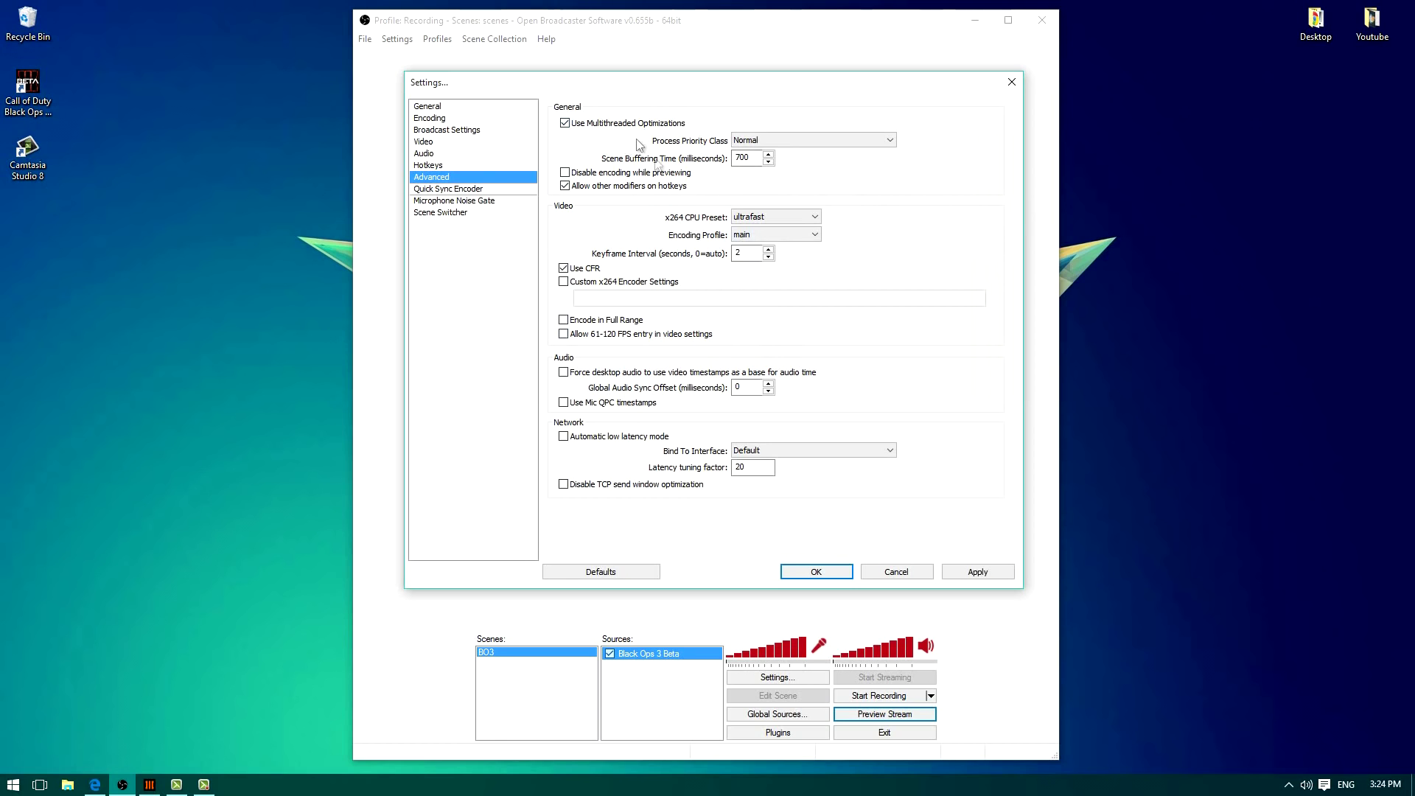
# Apply the advanced changes, view the Quick Sync, Noise Gate and Scene Switcher pages, and close Settings
pyautogui.click(482, 191)
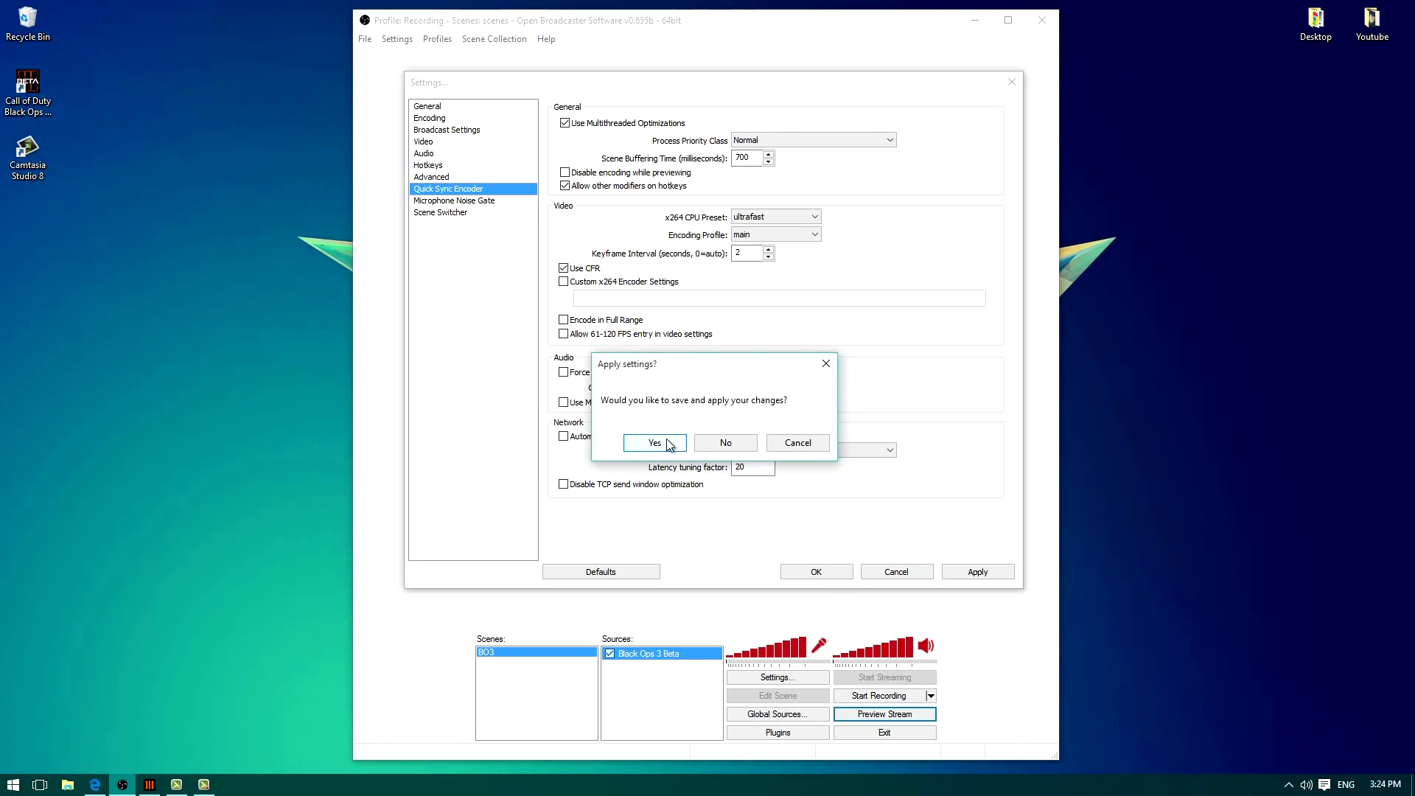
pyautogui.click(654, 443)
pyautogui.click(449, 201)
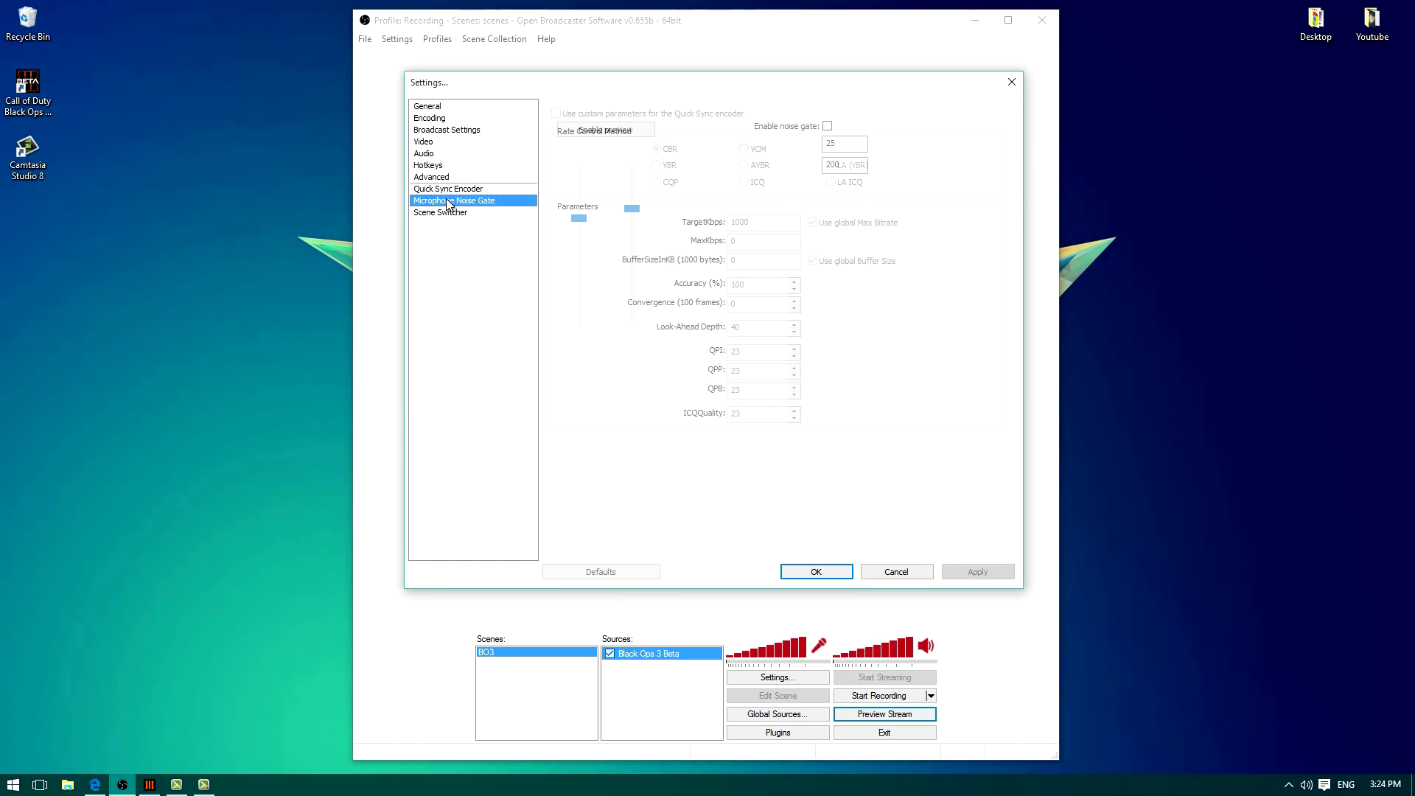
pyautogui.click(454, 213)
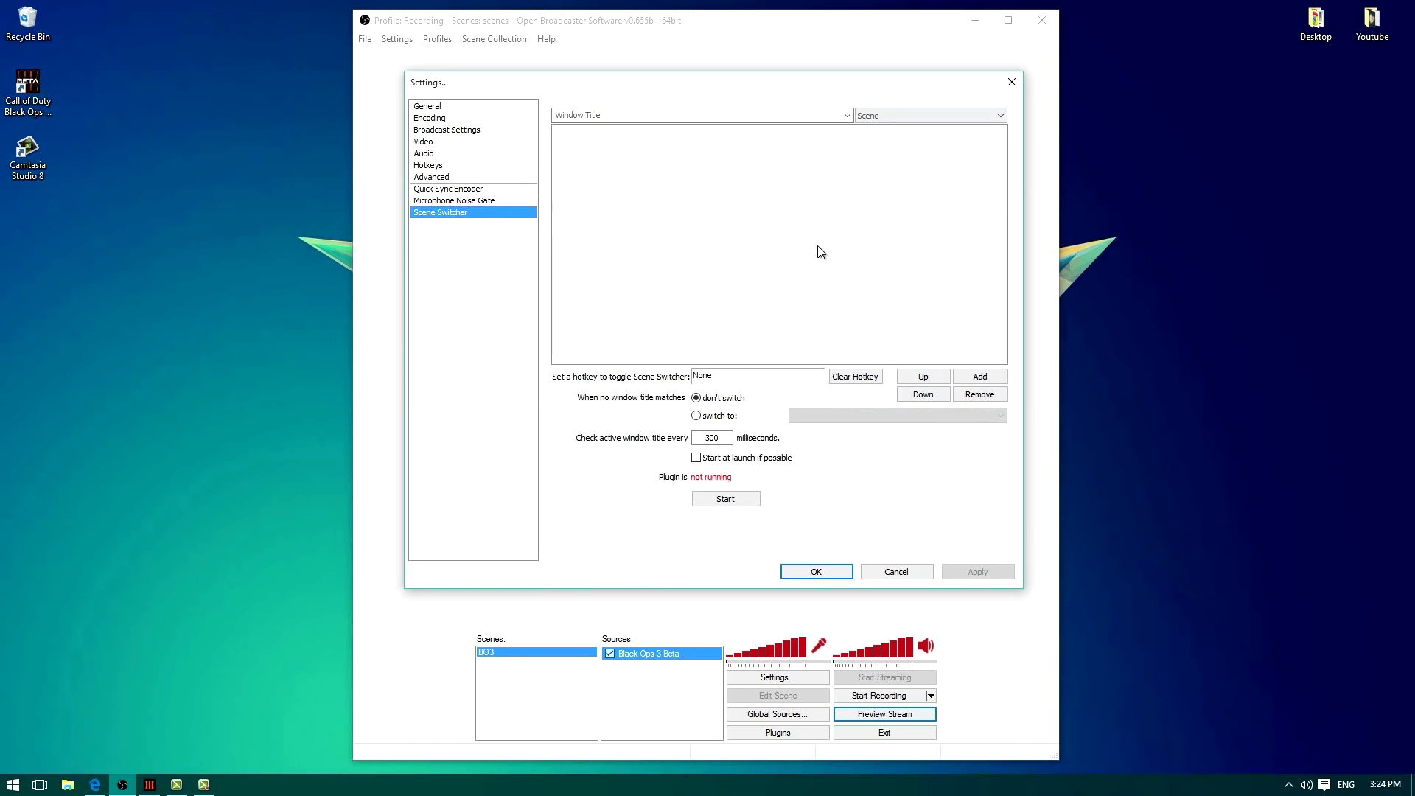
pyautogui.press('Escape')
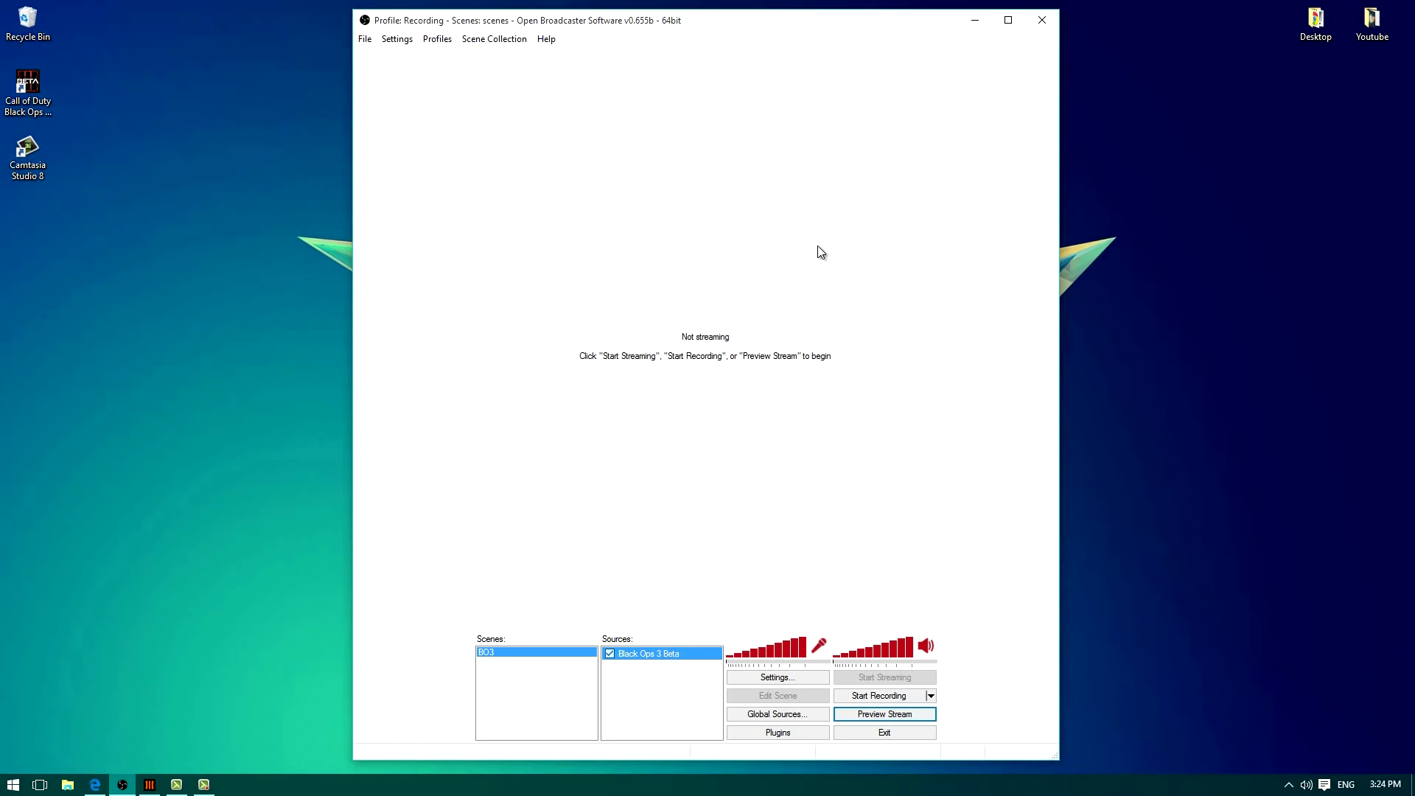
pyautogui.click(887, 715)
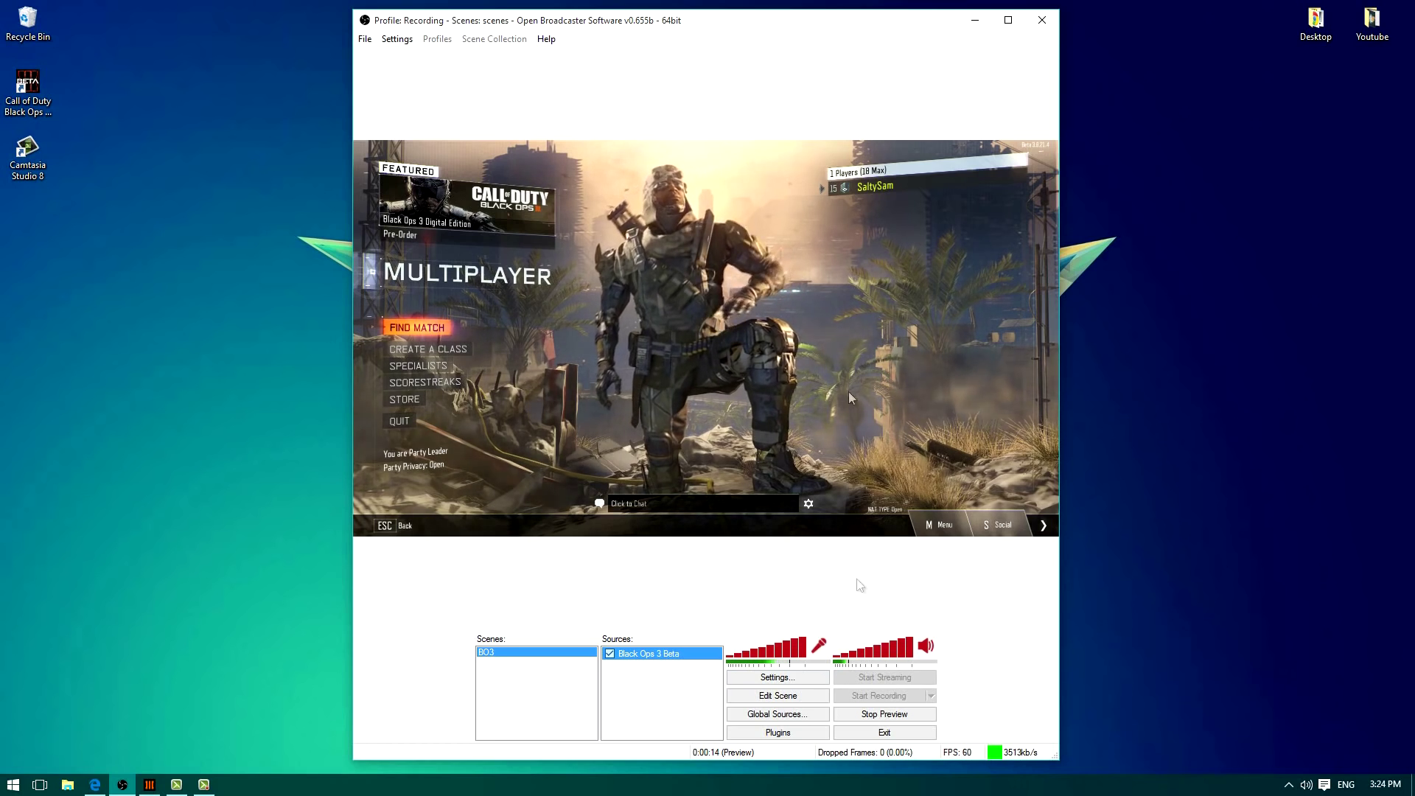
pyautogui.click(808, 718)
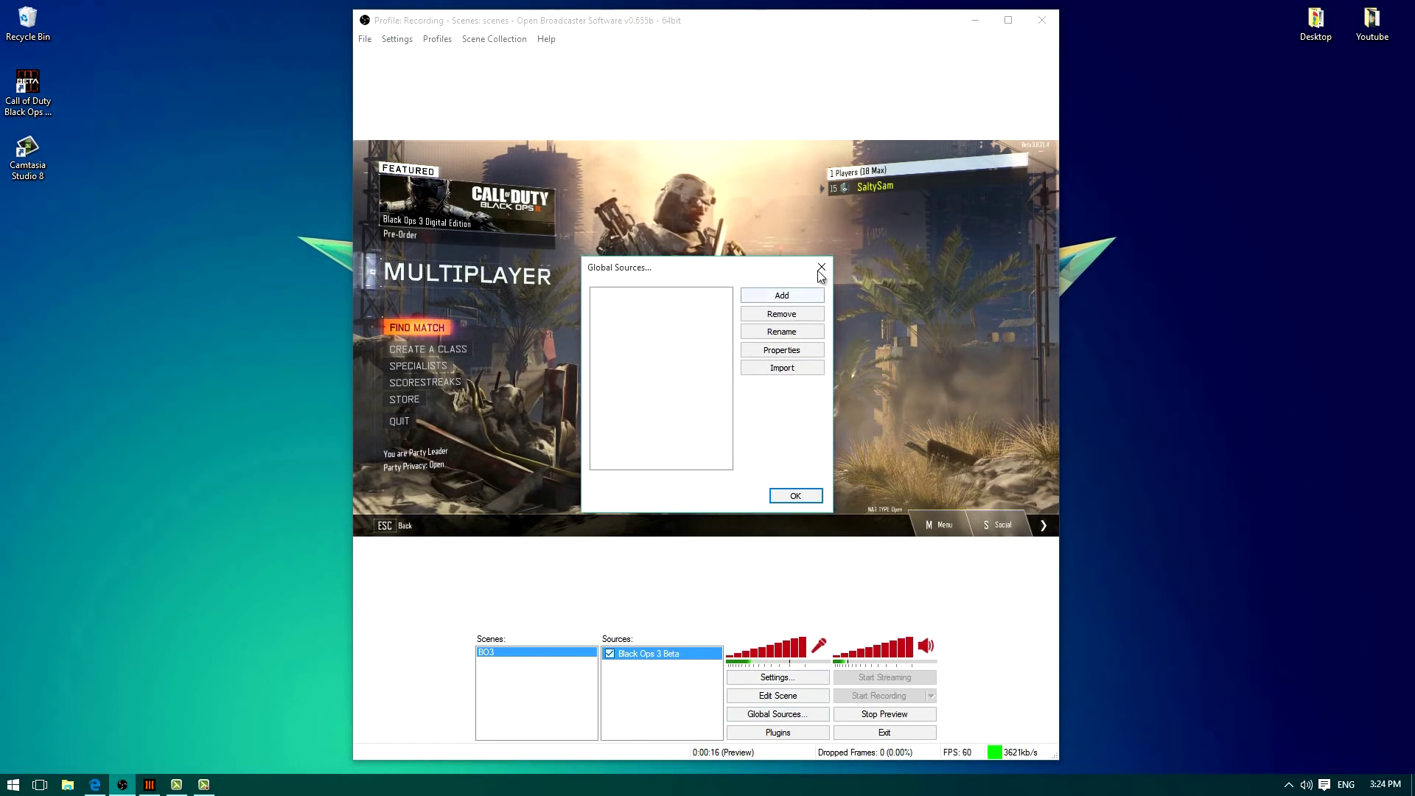
pyautogui.press('Escape')
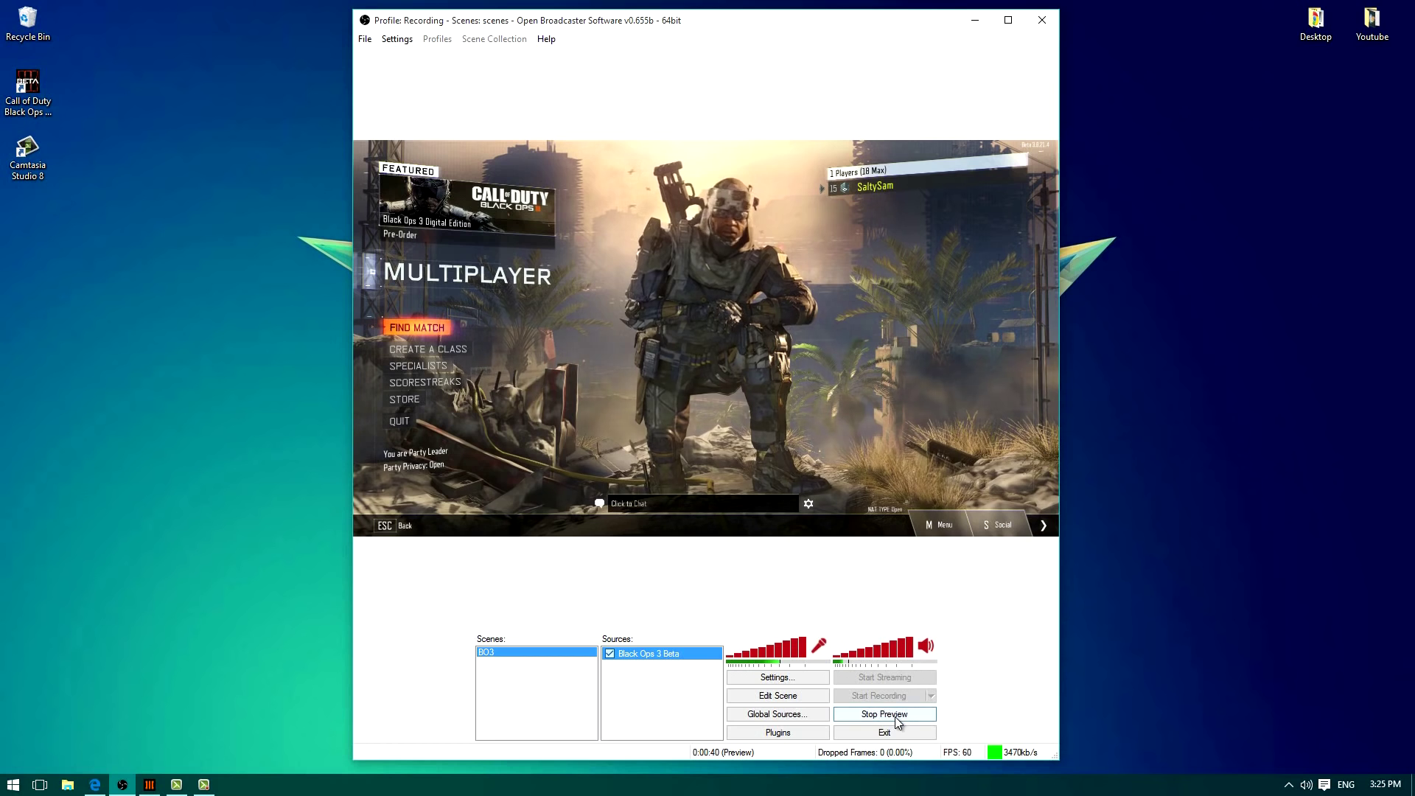
pyautogui.click(866, 715)
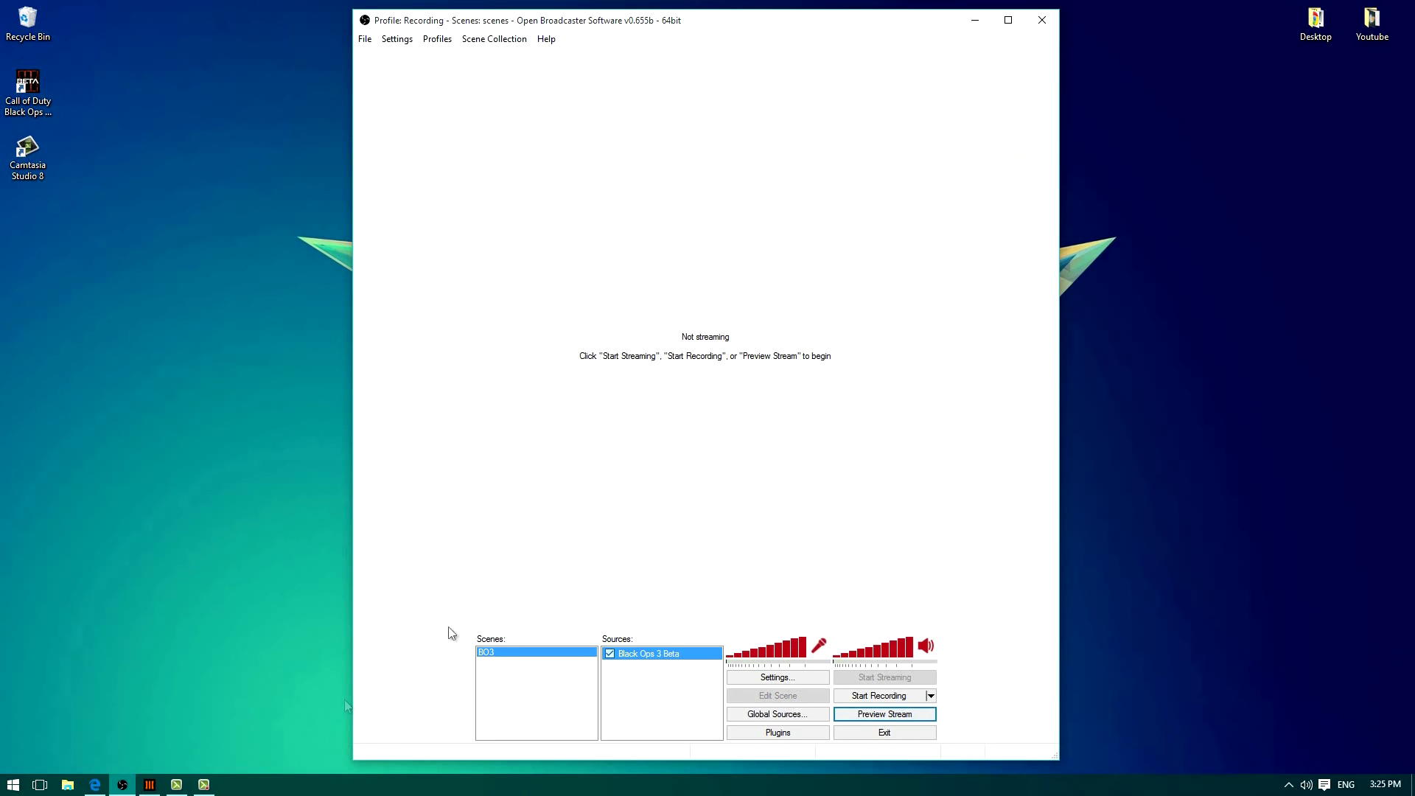